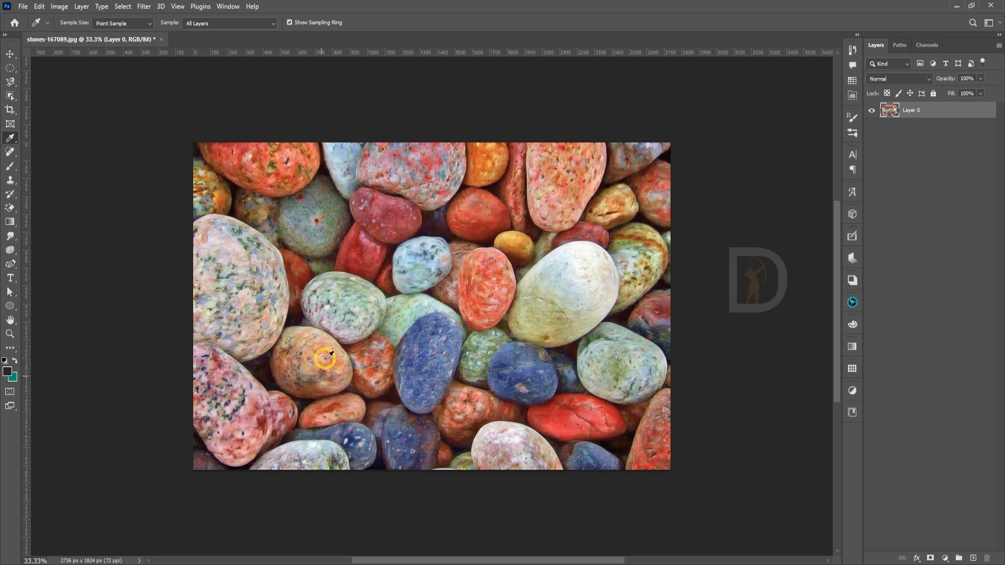
Sample foreground colours from several stones in the photo with the Eyedropper tool.
{"action": "left_click", "coordinate": [13, 138]}
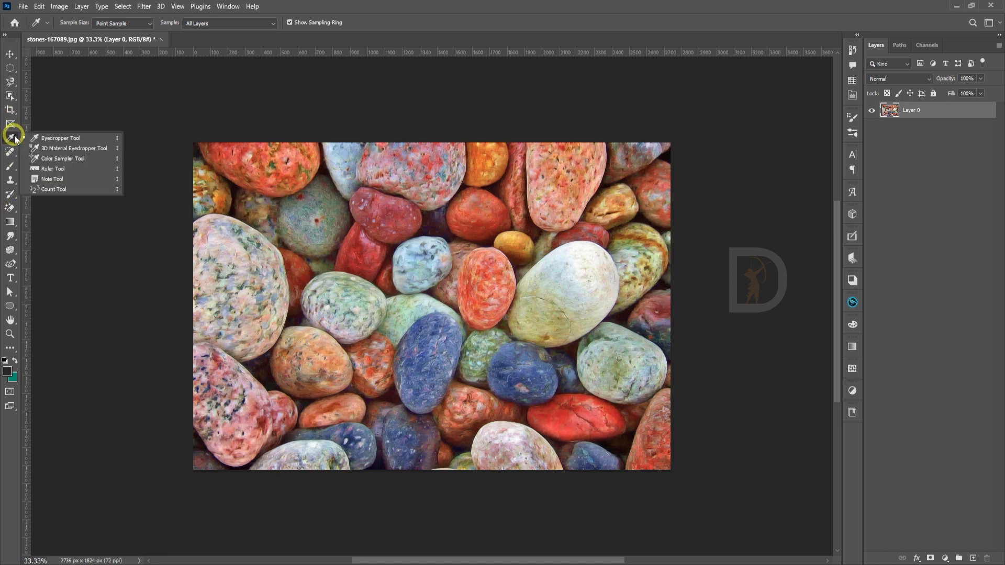
{"action": "left_click", "coordinate": [74, 138]}
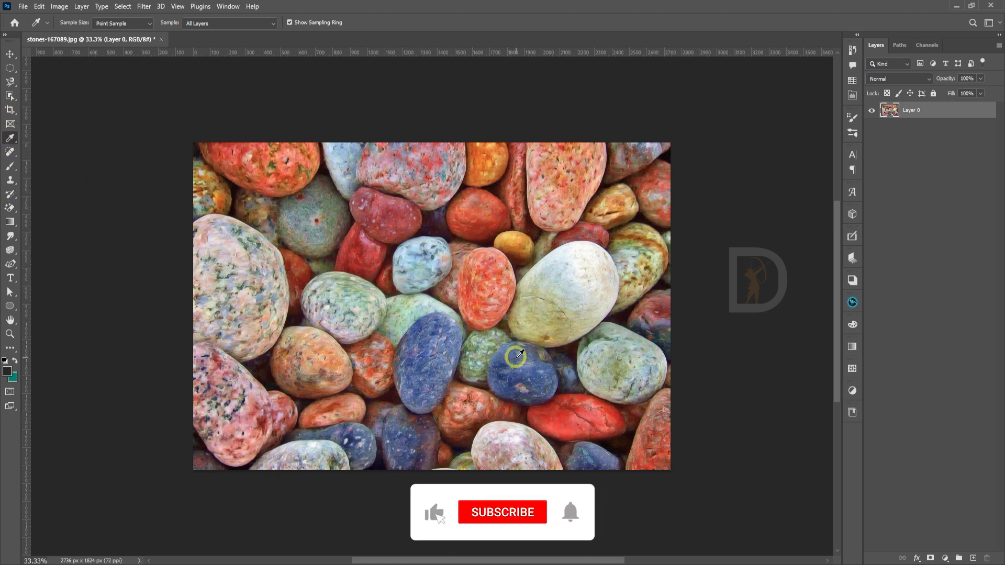
{"action": "left_click_drag", "start_coordinate": [488, 275], "coordinate": [265, 164]}
{"action": "left_click_drag", "start_coordinate": [576, 192], "coordinate": [576, 192]}
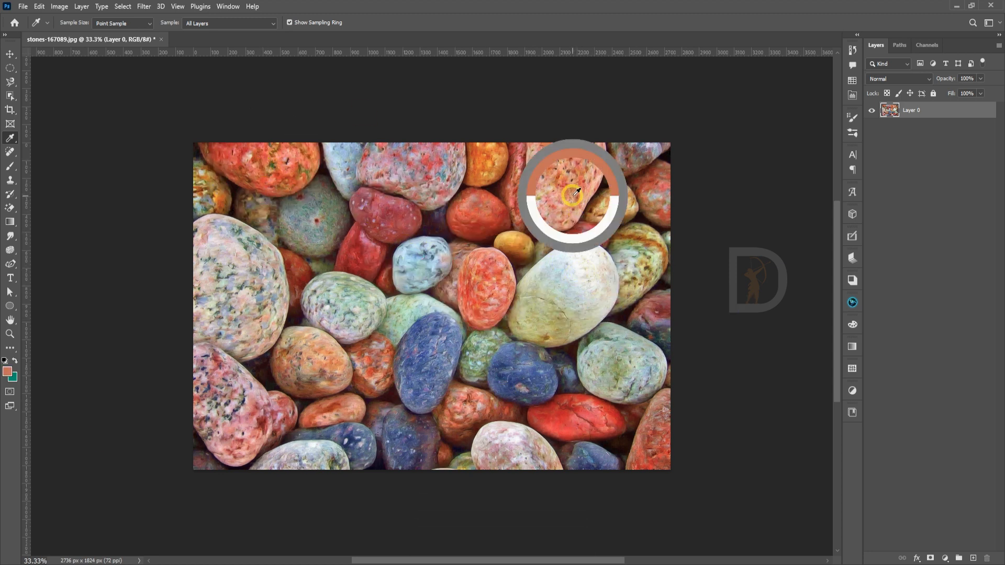
{"action": "left_click", "coordinate": [372, 245]}
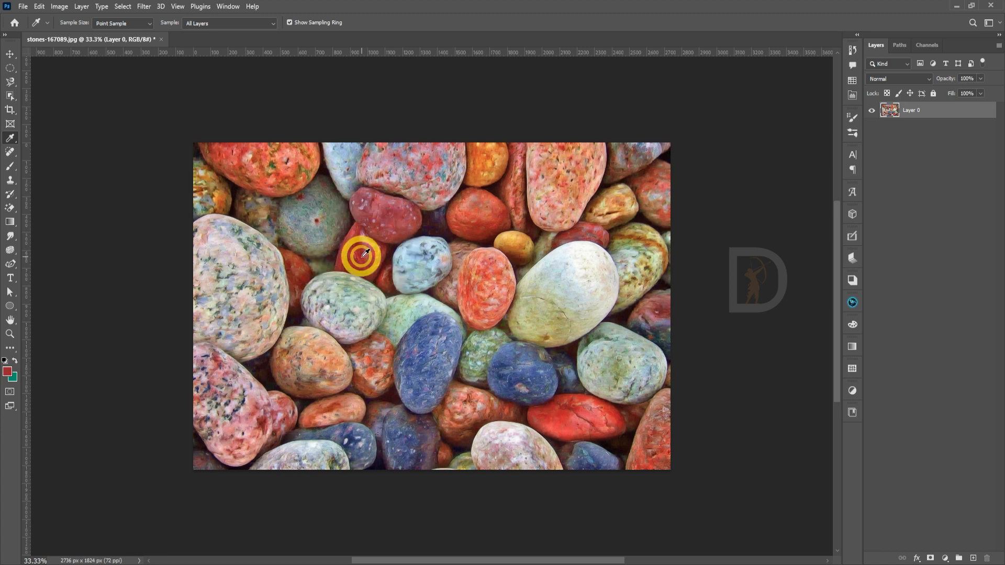
{"action": "left_click", "coordinate": [387, 218]}
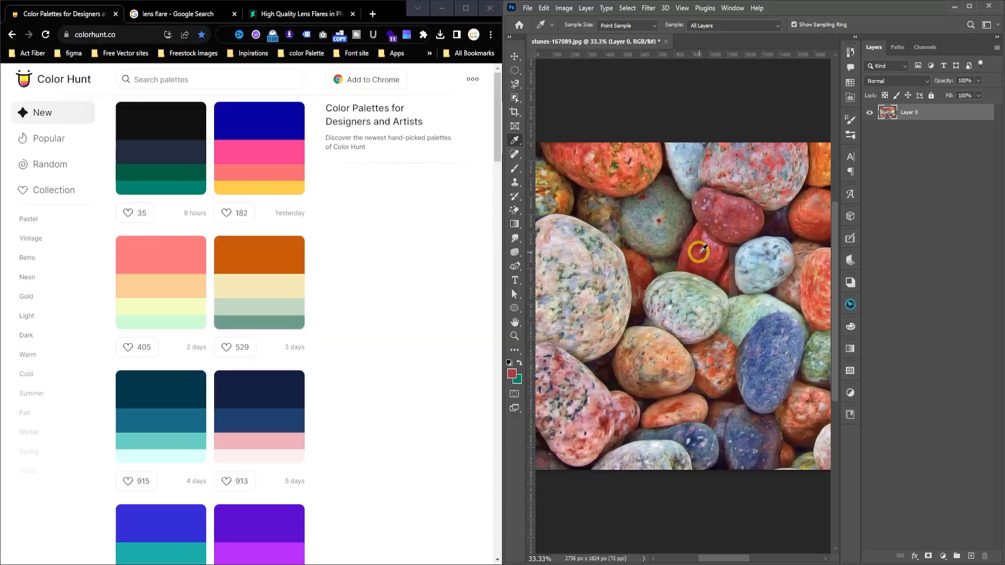
Sample foreground colours from the Color Hunt palettes in the browser window, ending on the pink of the blue, pink and yellow palette.
{"action": "left_click_drag", "start_coordinate": [699, 251], "coordinate": [251, 266]}
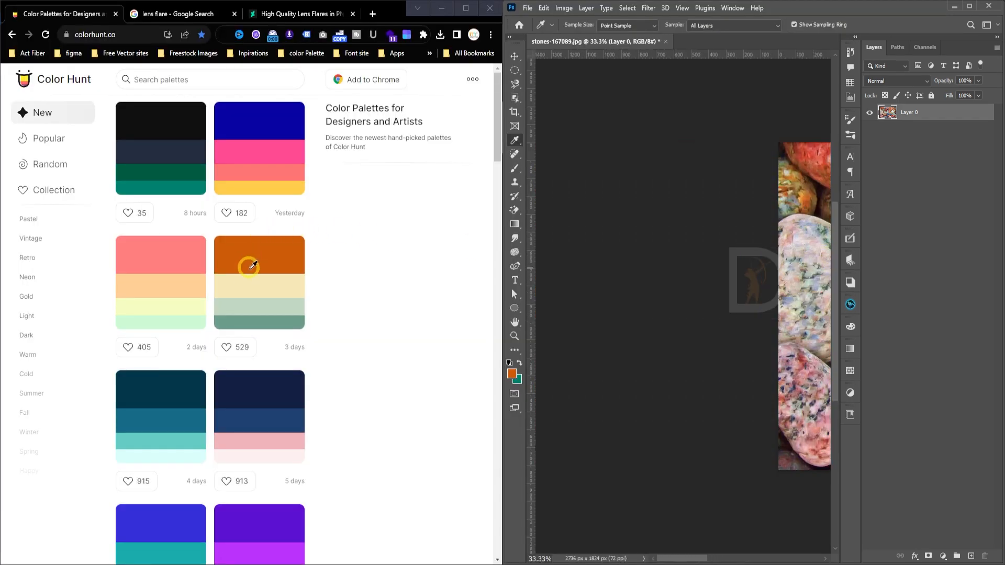
{"action": "left_click_drag", "start_coordinate": [169, 289], "coordinate": [262, 149]}
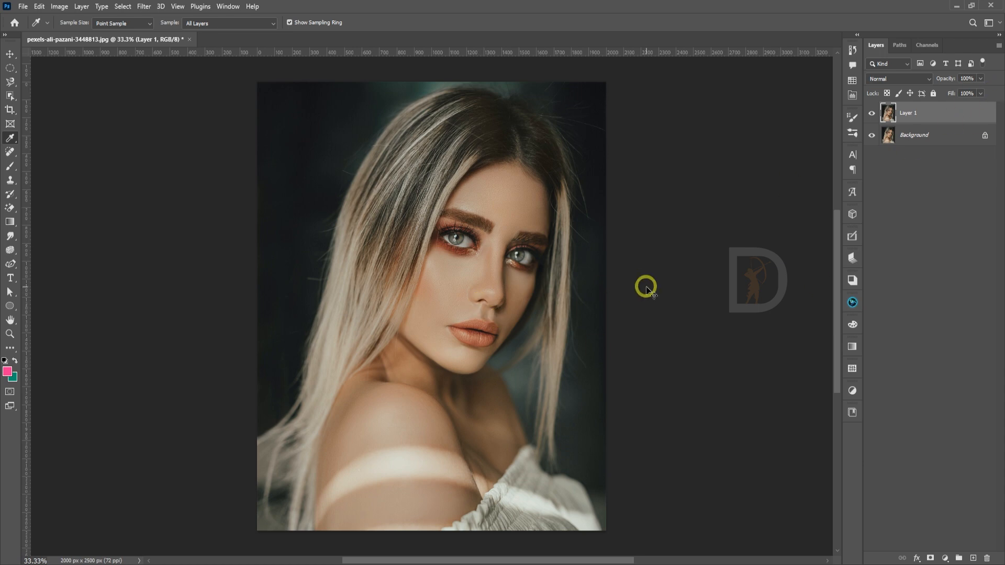
Brighten Layer 1 of the portrait with a Curves adjustment, moving the white point to input 187.
{"action": "key", "text": "ctrl+m"}
{"action": "left_click_drag", "start_coordinate": [820, 307], "coordinate": [787, 313]}
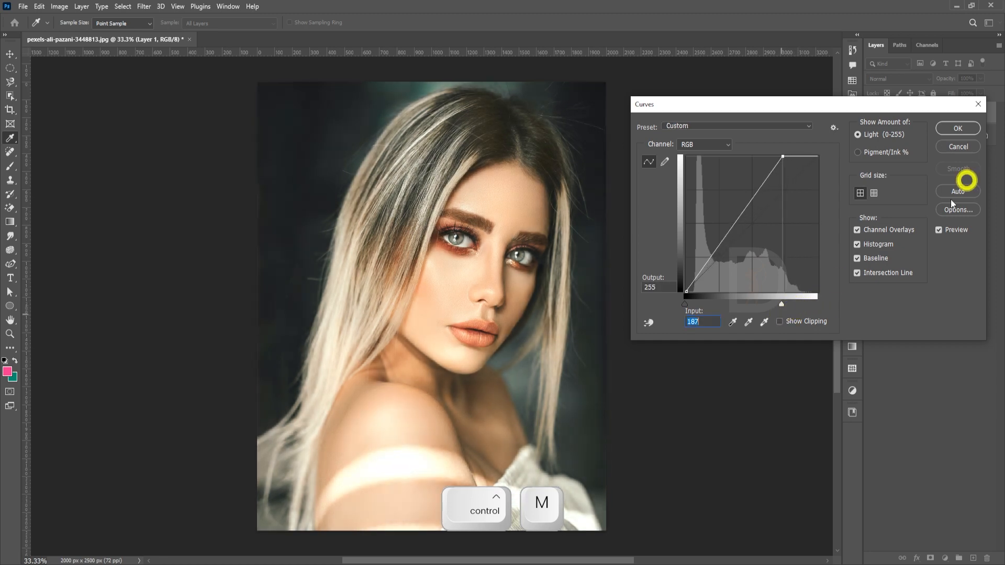
{"action": "left_click", "coordinate": [958, 129]}
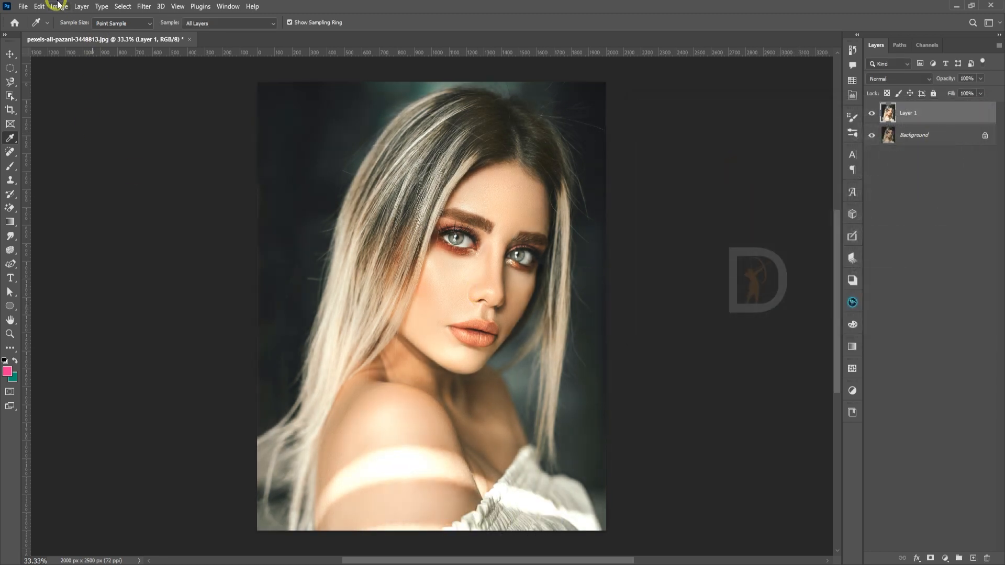
Fade the Curves adjustment on Layer 1 to a lower opacity in Normal mode.
{"action": "left_click", "coordinate": [39, 7]}
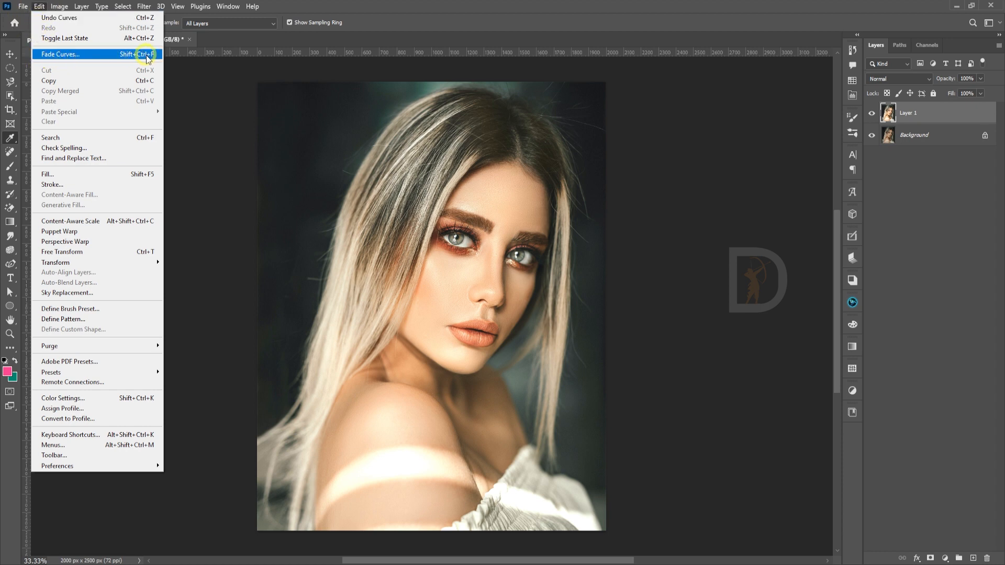
{"action": "left_click", "coordinate": [67, 54]}
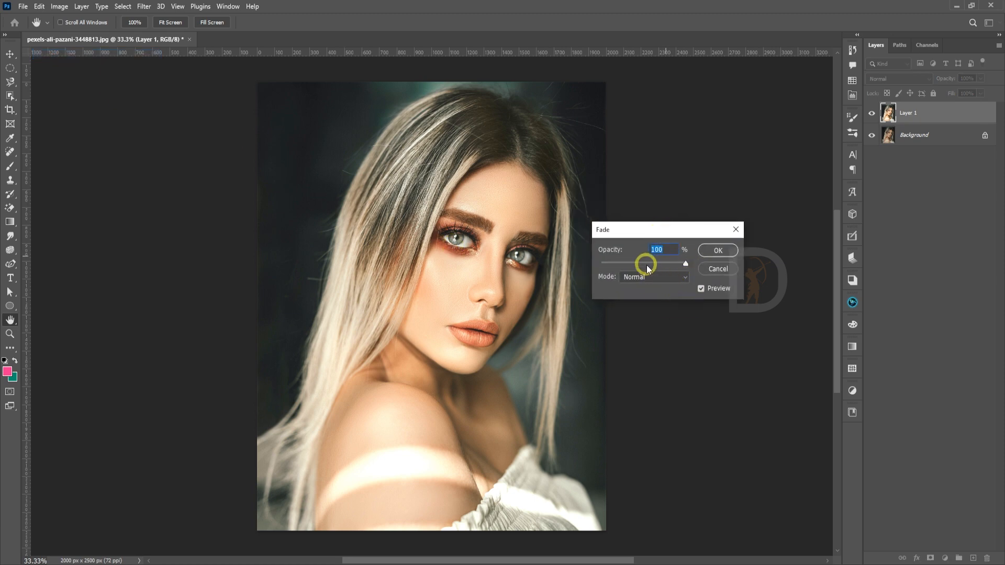
{"action": "mouse_move", "coordinate": [646, 267]}
{"action": "left_mouse_down"}
{"action": "mouse_move", "coordinate": [607, 264]}
{"action": "mouse_move", "coordinate": [639, 264]}
{"action": "left_mouse_up"}
{"action": "left_click", "coordinate": [717, 250]}
{"action": "key", "text": "i"}
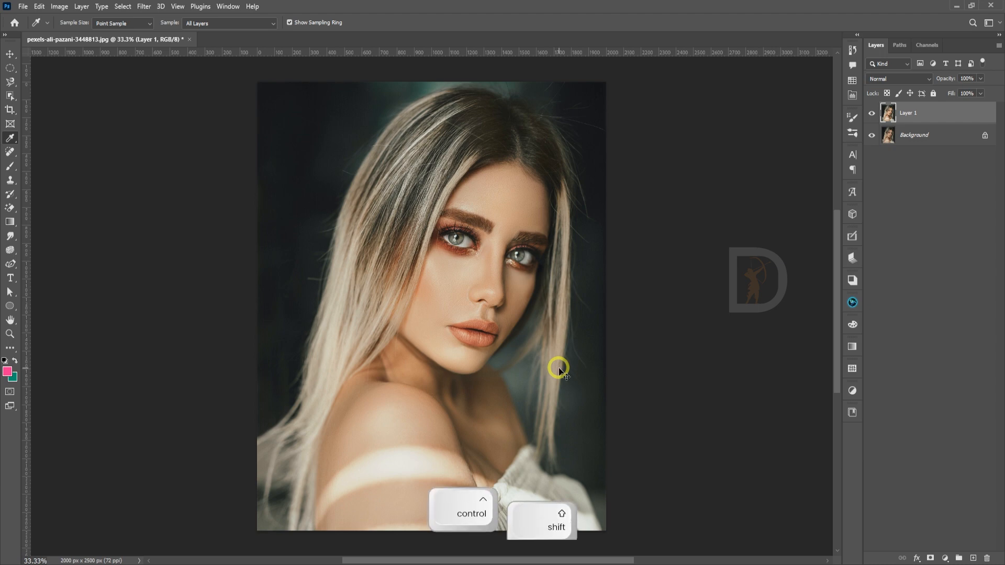
{"action": "key", "text": "ctrl+shift+f"}
Open a second window for pexels-sound-on-3756771.jpg and switch between the two views of the image.
{"action": "key", "text": "v"}
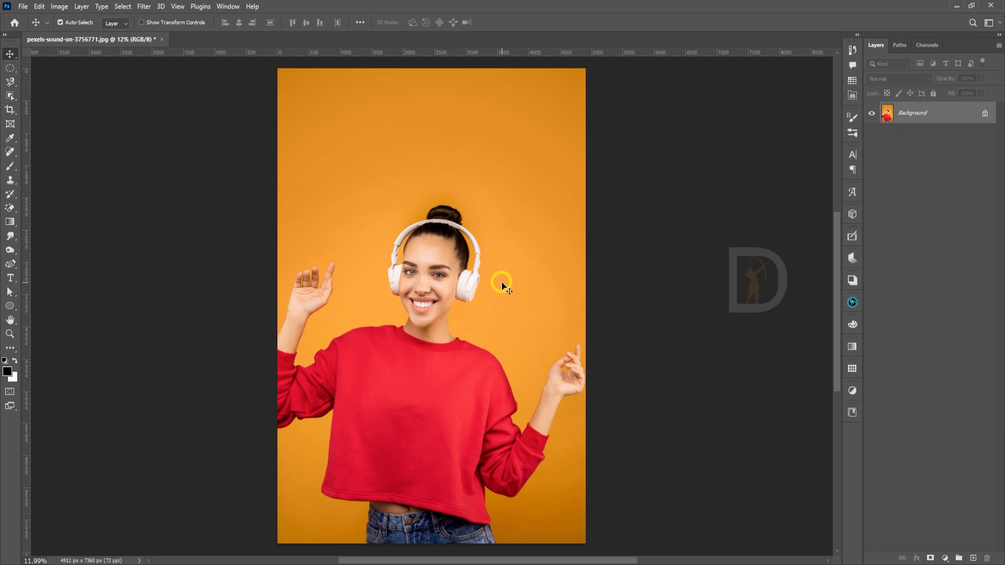
{"action": "left_click", "coordinate": [228, 6]}
{"action": "mouse_move", "coordinate": [266, 20]}
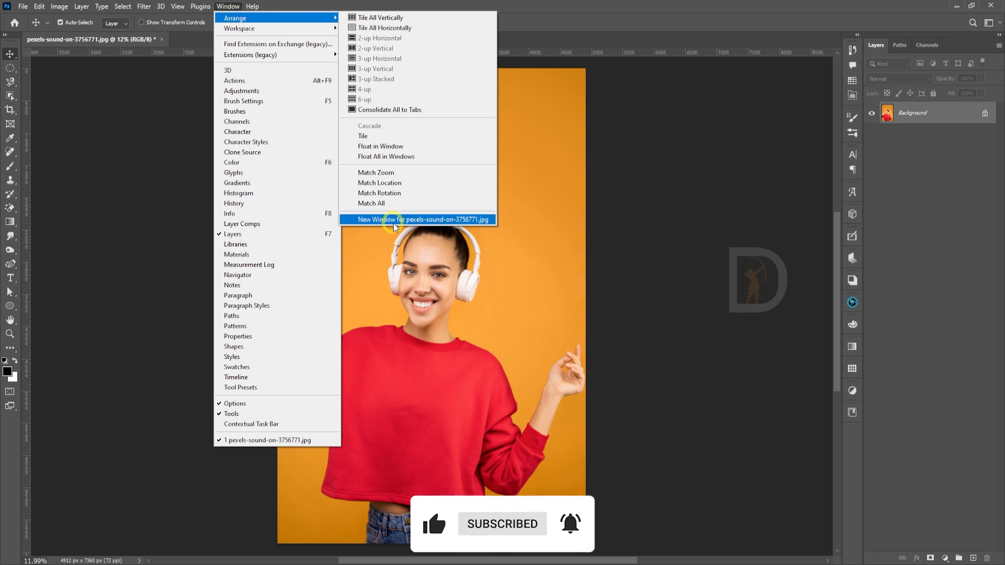
{"action": "left_click", "coordinate": [432, 219]}
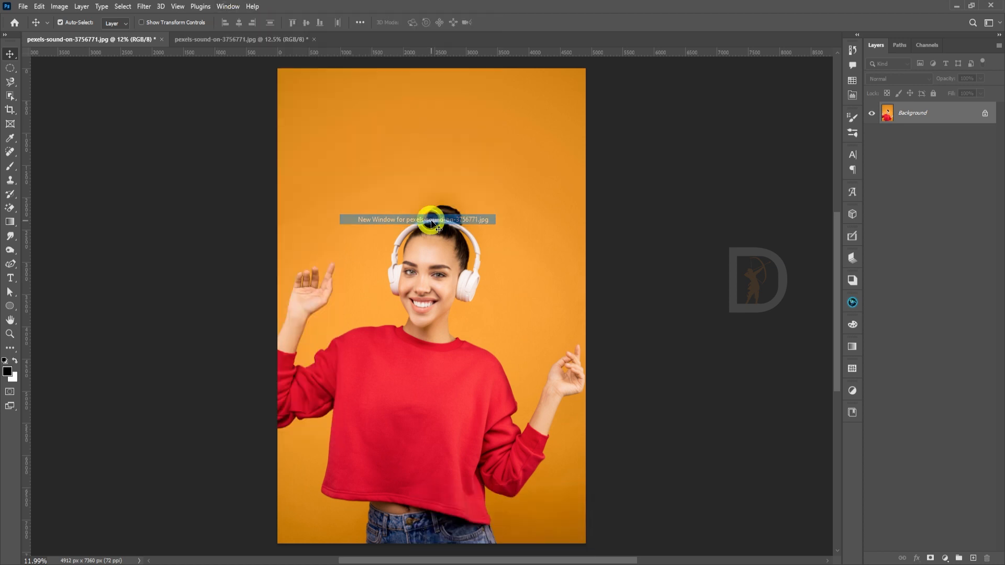
{"action": "left_click", "coordinate": [246, 46]}
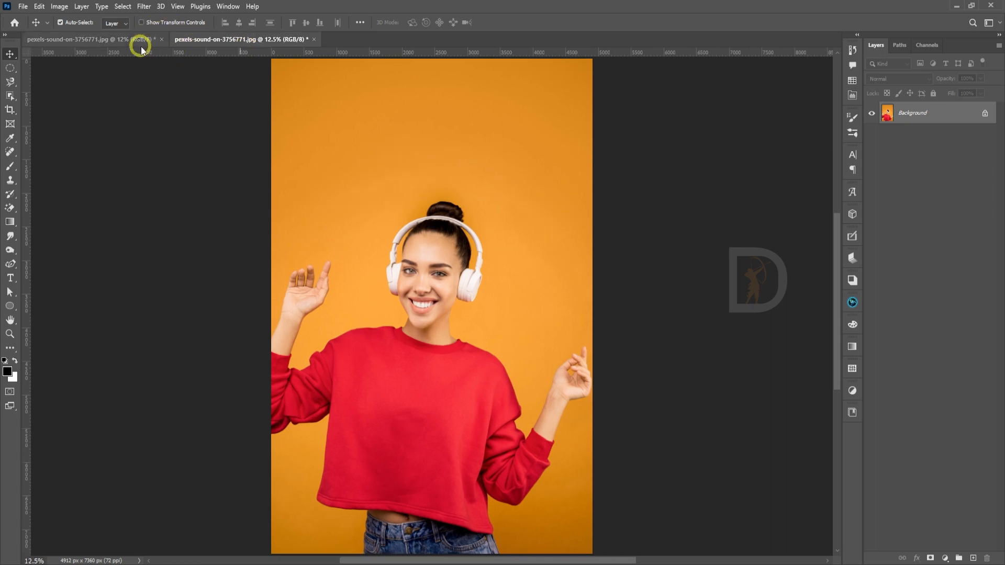
{"action": "left_click", "coordinate": [140, 46]}
{"action": "left_click", "coordinate": [209, 41]}
{"action": "left_click", "coordinate": [154, 42]}
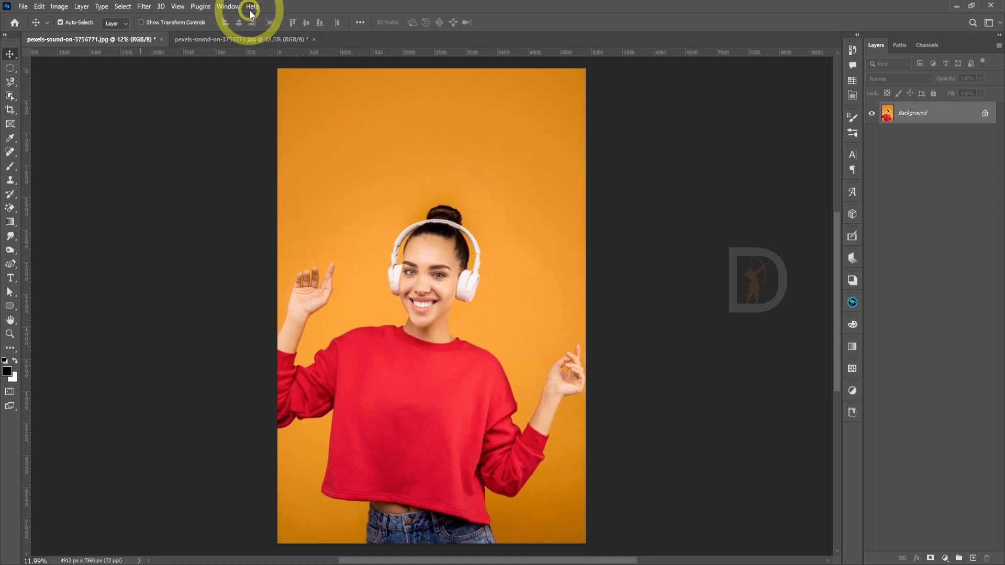
Arrange the two views of the headphones photo side by side in a 2-up Vertical layout.
{"action": "left_click", "coordinate": [228, 6]}
{"action": "mouse_move", "coordinate": [362, 17]}
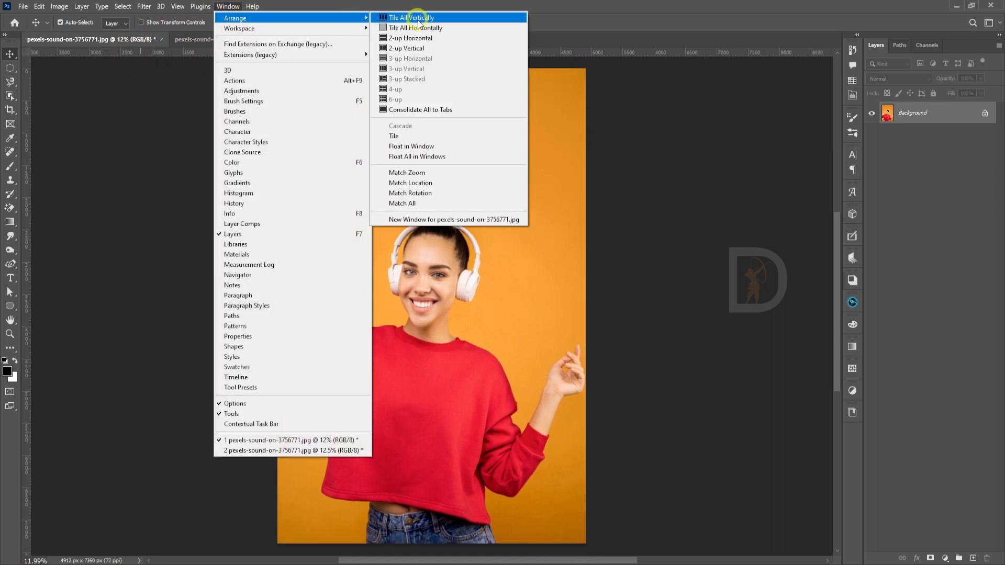
{"action": "left_click", "coordinate": [406, 48]}
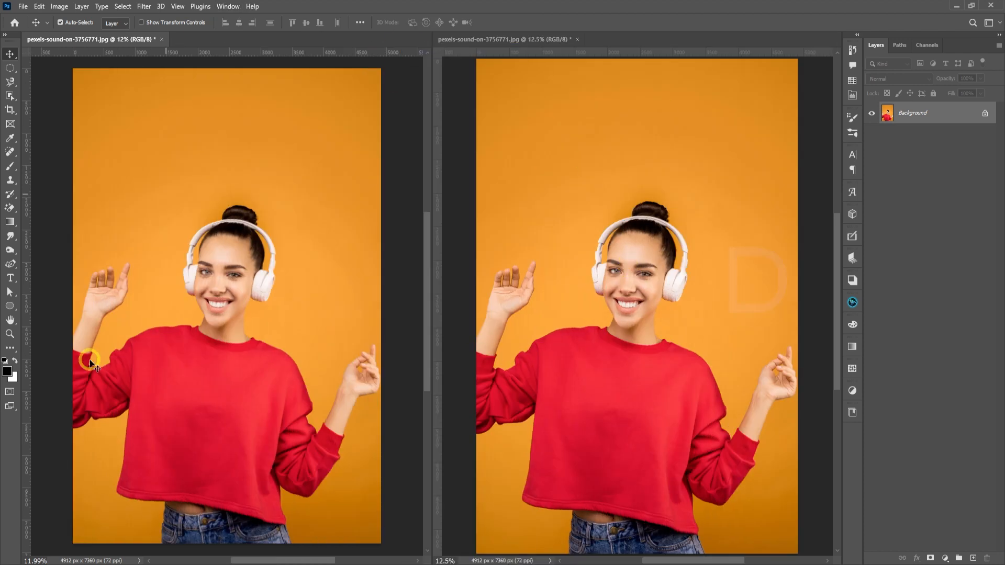
Zoom the second view in on the woman's face to about 59% and the first view in on her mouth to 100%.
{"action": "left_click", "coordinate": [648, 272]}
{"action": "key", "text": "ctrl+space"}
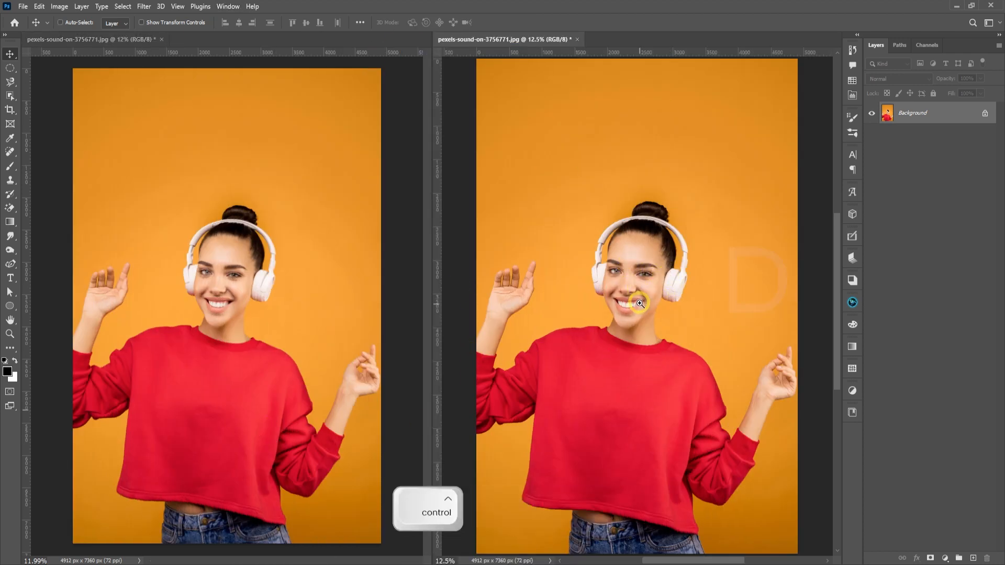
{"action": "key", "text": "ctrl+space"}
{"action": "left_click_drag", "start_coordinate": [638, 290], "coordinate": [696, 292]}
{"action": "left_click_drag", "start_coordinate": [601, 341], "coordinate": [601, 393]}
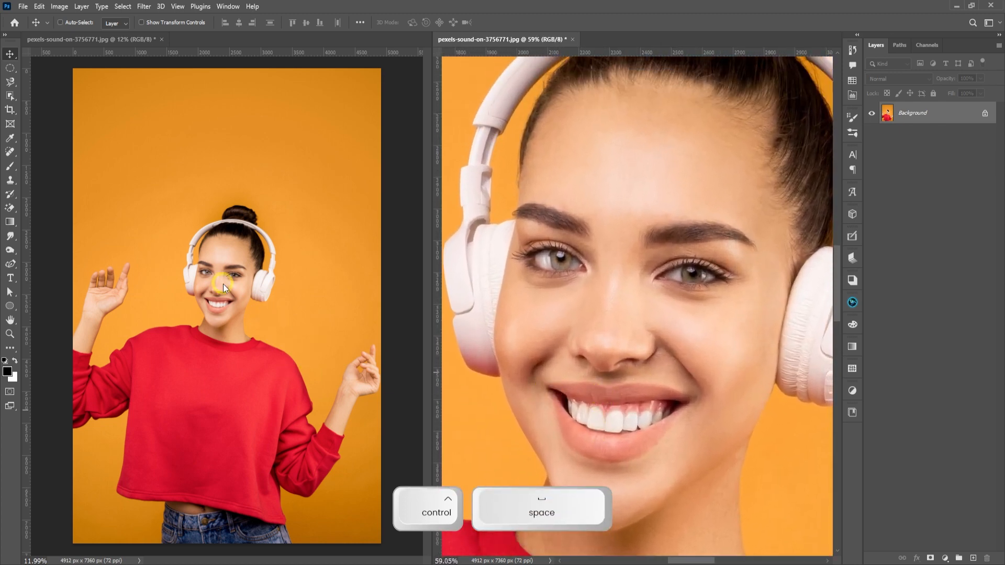
{"action": "left_click", "coordinate": [251, 277]}
{"action": "left_click", "coordinate": [205, 298]}
{"action": "key", "text": "ctrl+space"}
{"action": "left_click_drag", "start_coordinate": [214, 303], "coordinate": [305, 349]}
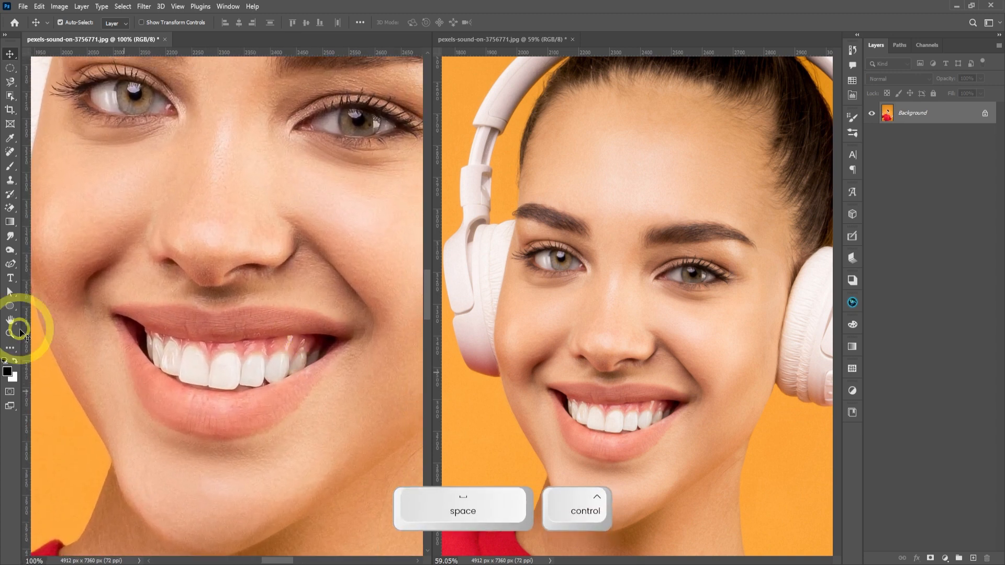
Paint the woman's upper and lower lips solid red on Layer 1 with the Brush tool.
{"action": "left_click", "coordinate": [10, 167]}
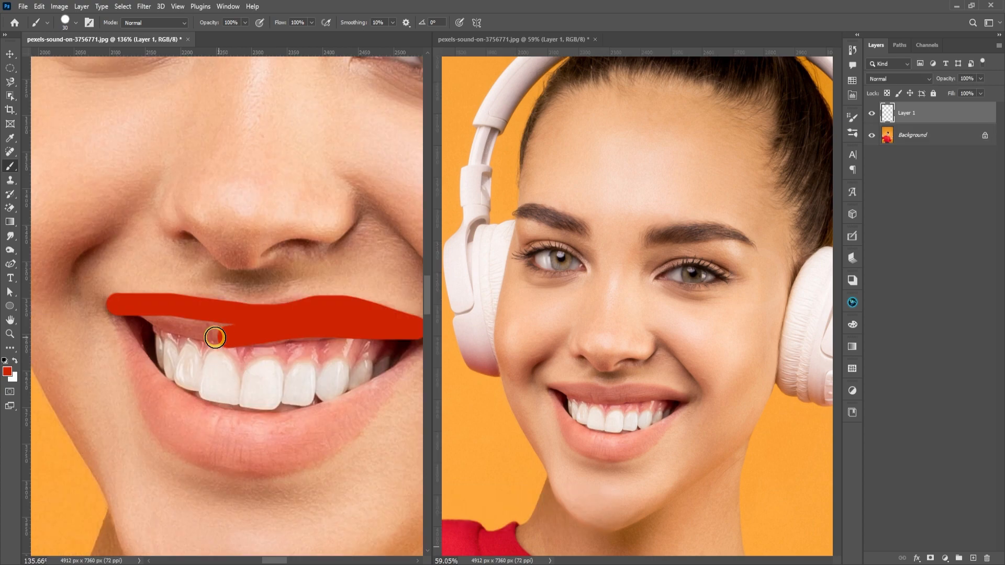
{"action": "mouse_move", "coordinate": [213, 332]}
{"action": "left_mouse_down"}
{"action": "mouse_move", "coordinate": [122, 311]}
{"action": "mouse_move", "coordinate": [225, 319]}
{"action": "left_mouse_up"}
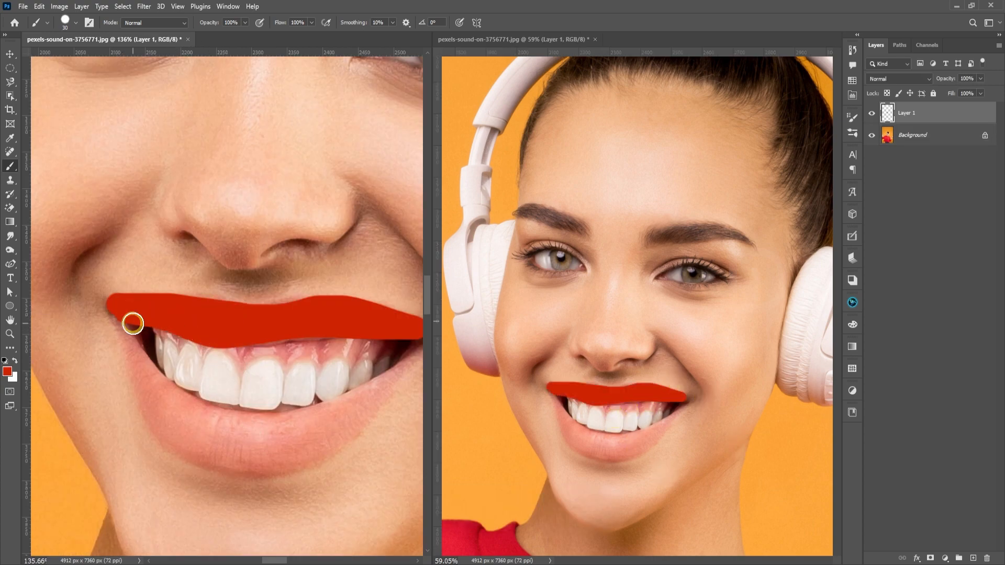
{"action": "mouse_move", "coordinate": [116, 312]}
{"action": "left_mouse_down"}
{"action": "mouse_move", "coordinate": [162, 392]}
{"action": "mouse_move", "coordinate": [247, 422]}
{"action": "mouse_move", "coordinate": [293, 421]}
{"action": "mouse_move", "coordinate": [373, 396]}
{"action": "mouse_move", "coordinate": [413, 355]}
{"action": "mouse_move", "coordinate": [336, 437]}
{"action": "mouse_move", "coordinate": [247, 460]}
{"action": "mouse_move", "coordinate": [196, 458]}
{"action": "mouse_move", "coordinate": [167, 439]}
{"action": "mouse_move", "coordinate": [140, 378]}
{"action": "mouse_move", "coordinate": [189, 426]}
{"action": "mouse_move", "coordinate": [243, 438]}
{"action": "mouse_move", "coordinate": [328, 426]}
{"action": "mouse_move", "coordinate": [178, 439]}
{"action": "mouse_move", "coordinate": [141, 383]}
{"action": "mouse_move", "coordinate": [108, 322]}
{"action": "left_mouse_up"}
Set the blending mode of the red lip layer to Multiply.
{"action": "left_click", "coordinate": [910, 113]}
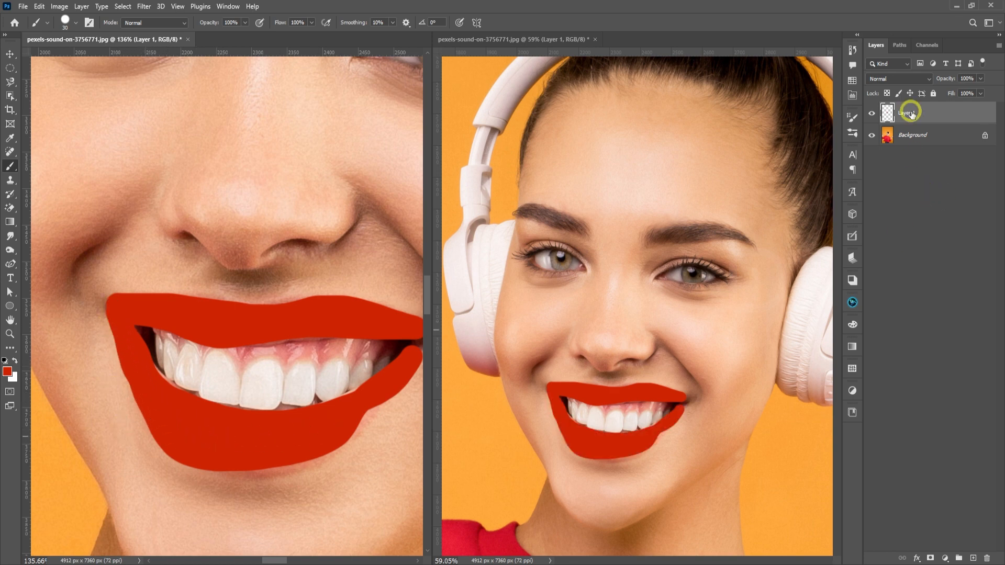
{"action": "left_click", "coordinate": [891, 80]}
{"action": "left_click", "coordinate": [881, 127]}
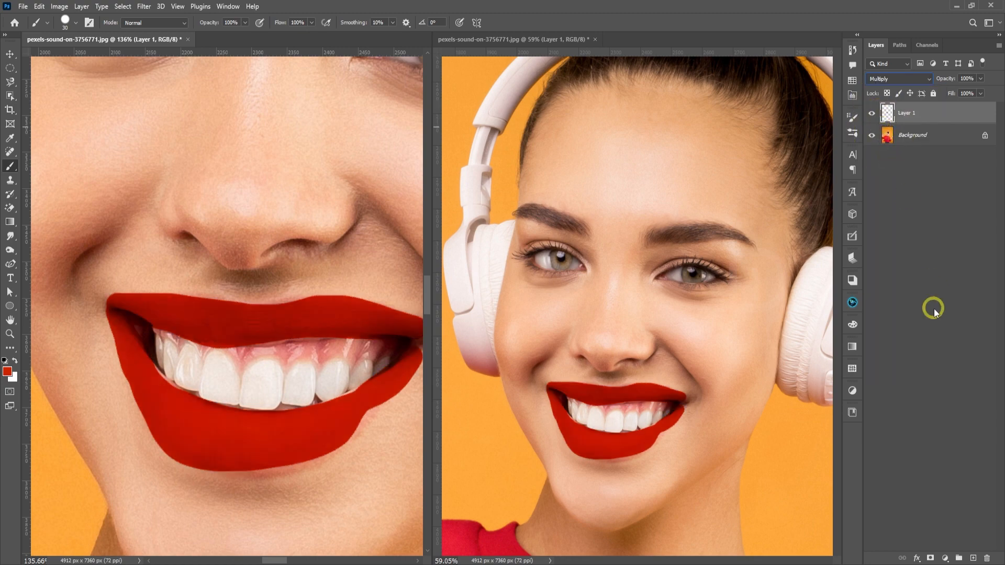
{"action": "left_click_drag", "start_coordinate": [332, 356], "coordinate": [259, 354]}
{"action": "left_click", "coordinate": [541, 341]}
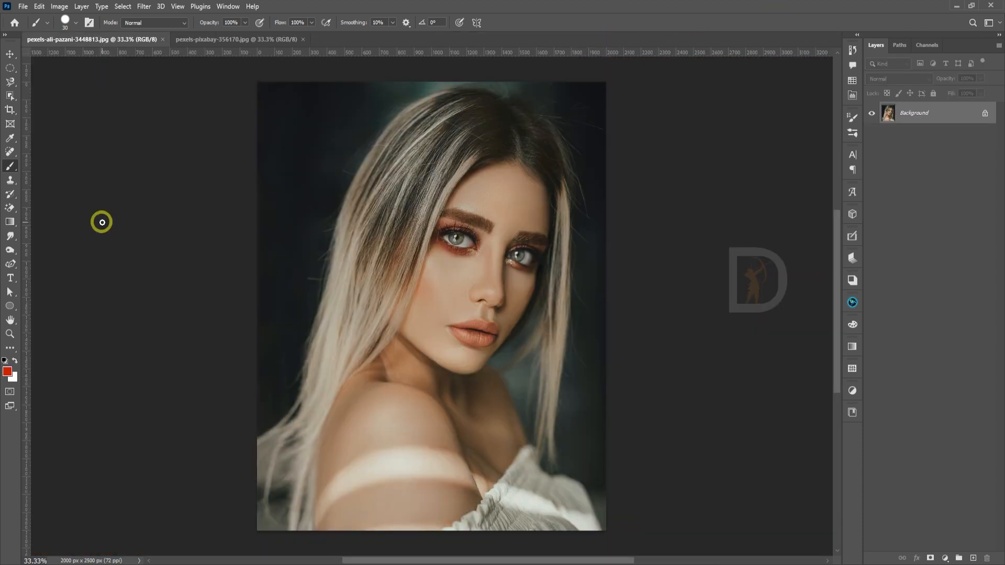
Check the canvas size of the blonde woman's portrait.
{"action": "left_click", "coordinate": [59, 6]}
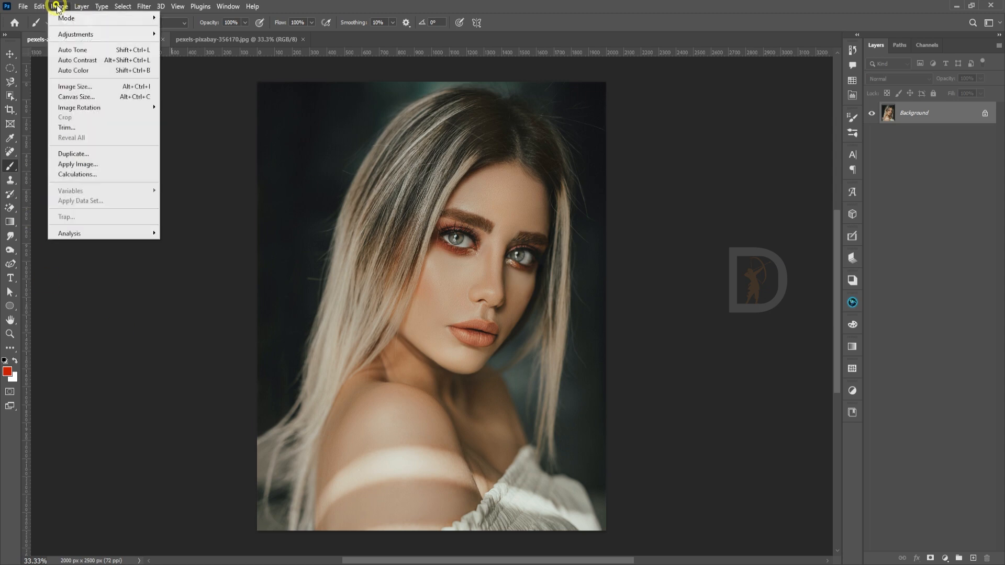
{"action": "left_click", "coordinate": [79, 97]}
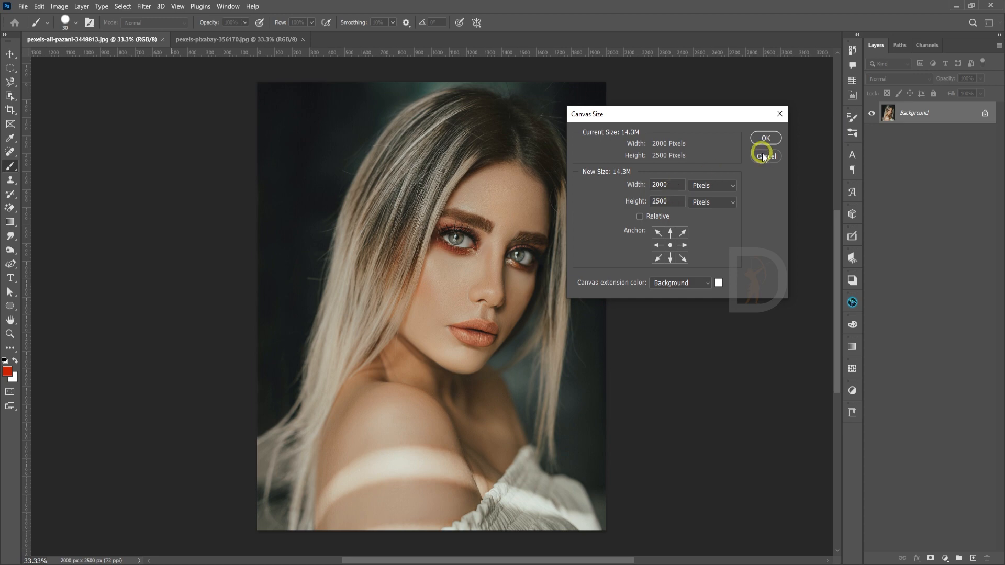
{"action": "left_click", "coordinate": [763, 138]}
Load the portrait's 2000 x 2500 px size at 72 px/in into the Crop tool with the Front Image preset.
{"action": "left_click", "coordinate": [10, 113]}
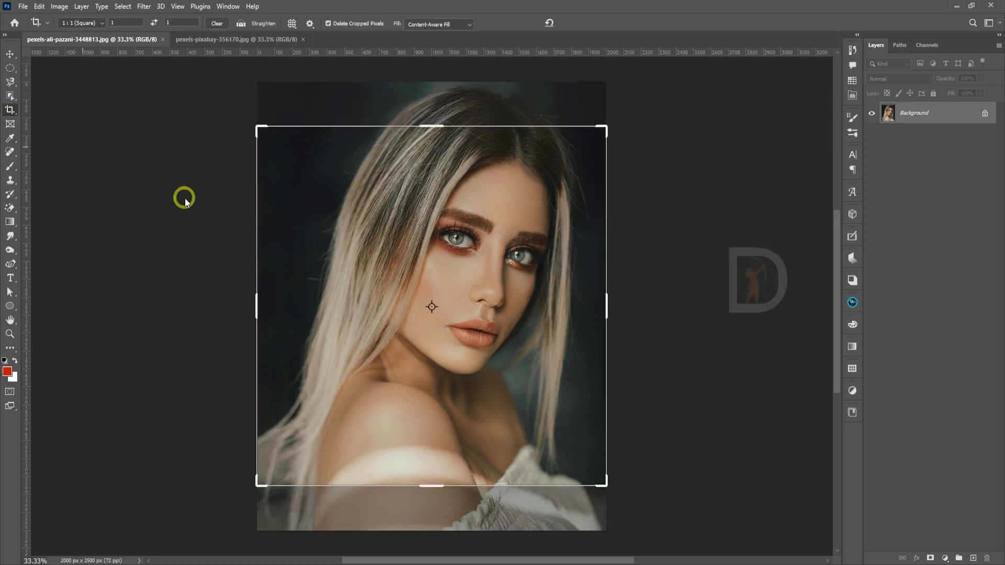
{"action": "left_click", "coordinate": [87, 23]}
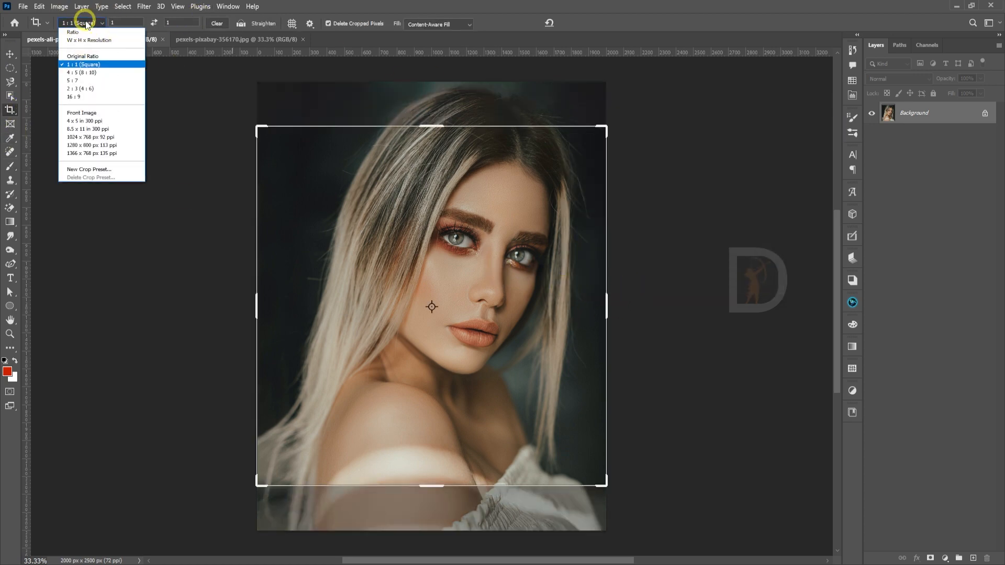
{"action": "left_click", "coordinate": [87, 116]}
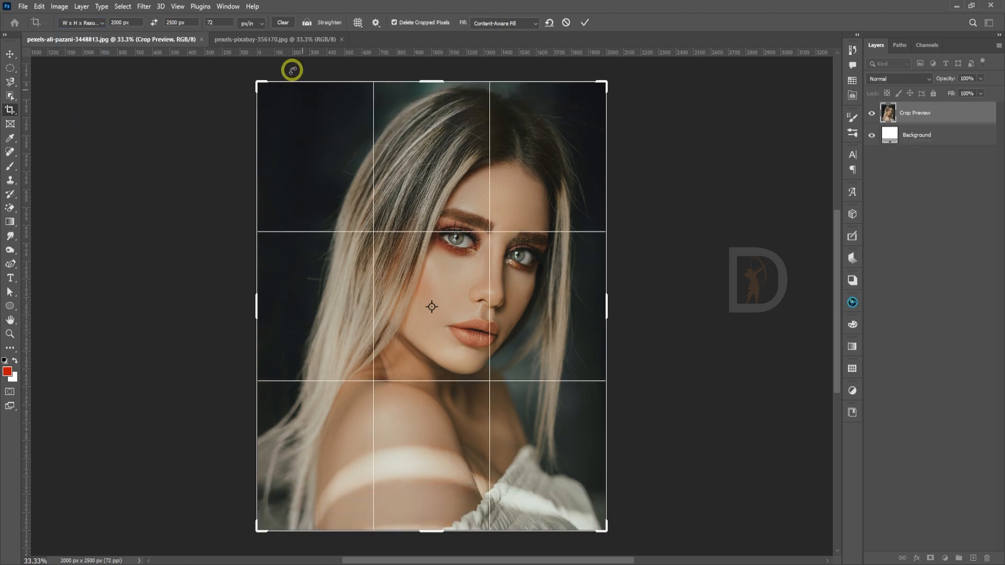
Crop pexels-pixabay-356170.jpg to 2000 x 2500 px, framing the seated woman and her chair.
{"action": "left_click", "coordinate": [252, 37]}
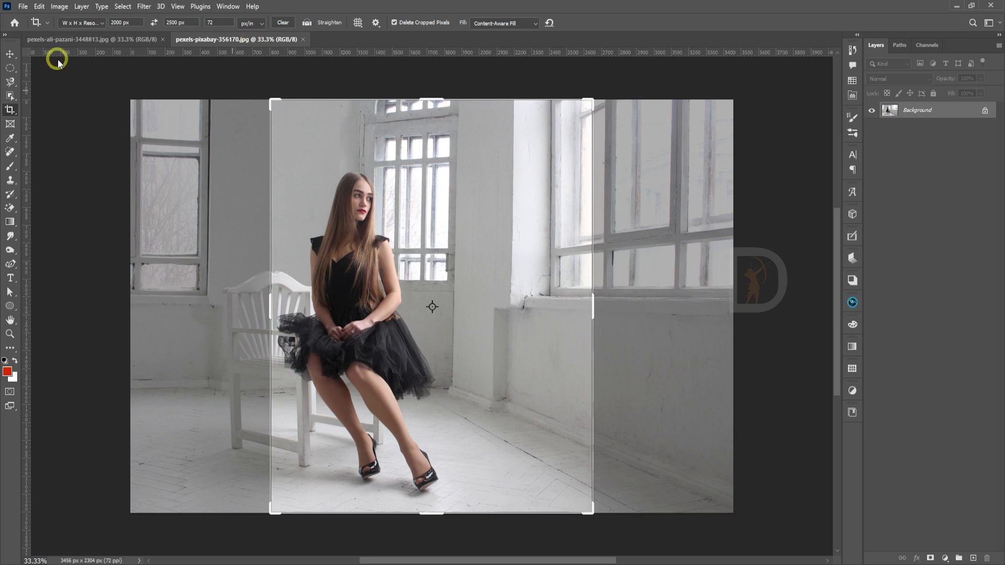
{"action": "left_click", "coordinate": [592, 307]}
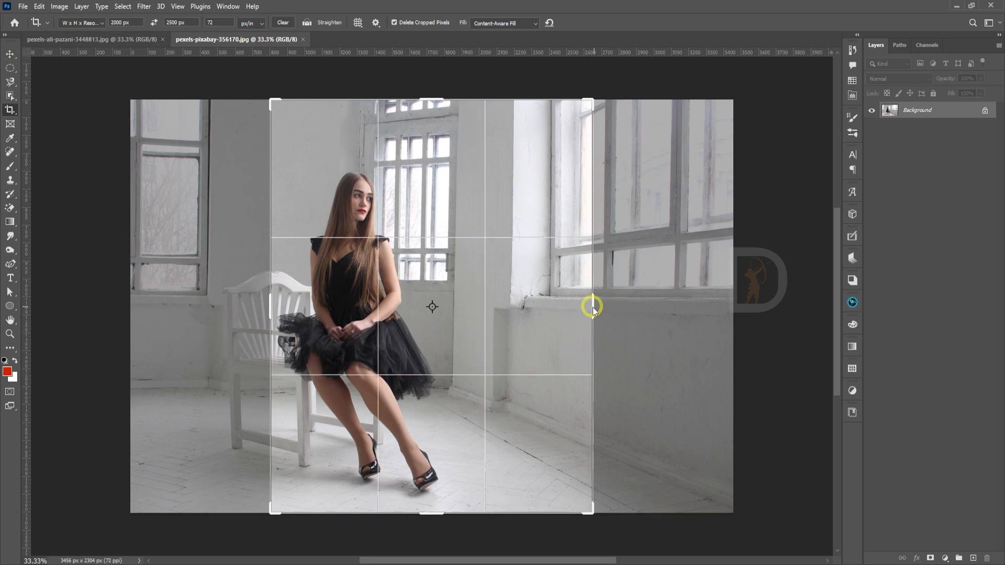
{"action": "left_click", "coordinate": [482, 324]}
{"action": "left_click_drag", "start_coordinate": [482, 324], "coordinate": [558, 323]}
{"action": "double_click", "coordinate": [458, 295]}
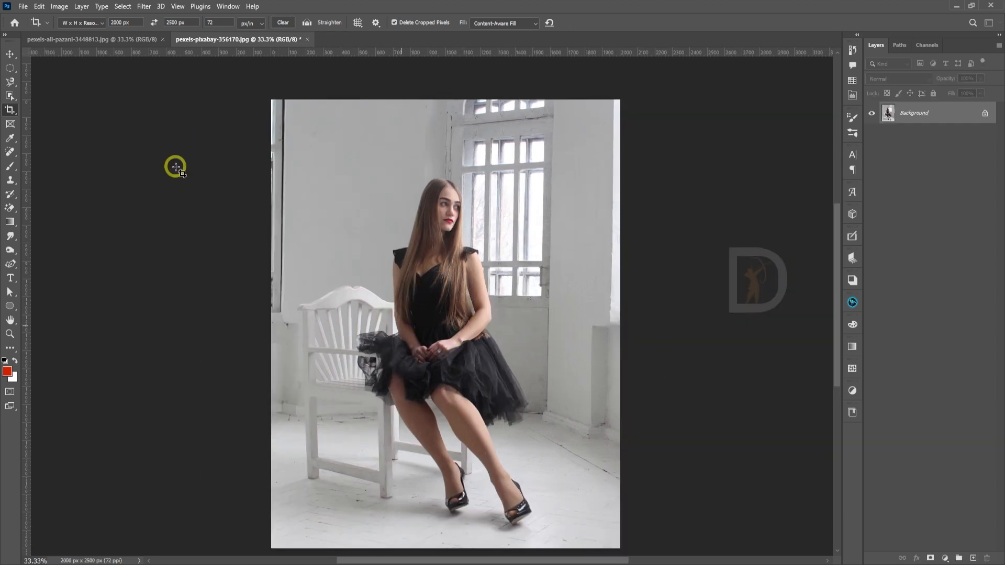
Compare the cropped photo of the seated woman with the blonde woman's portrait by alternating between the two documents.
{"action": "left_click", "coordinate": [106, 38]}
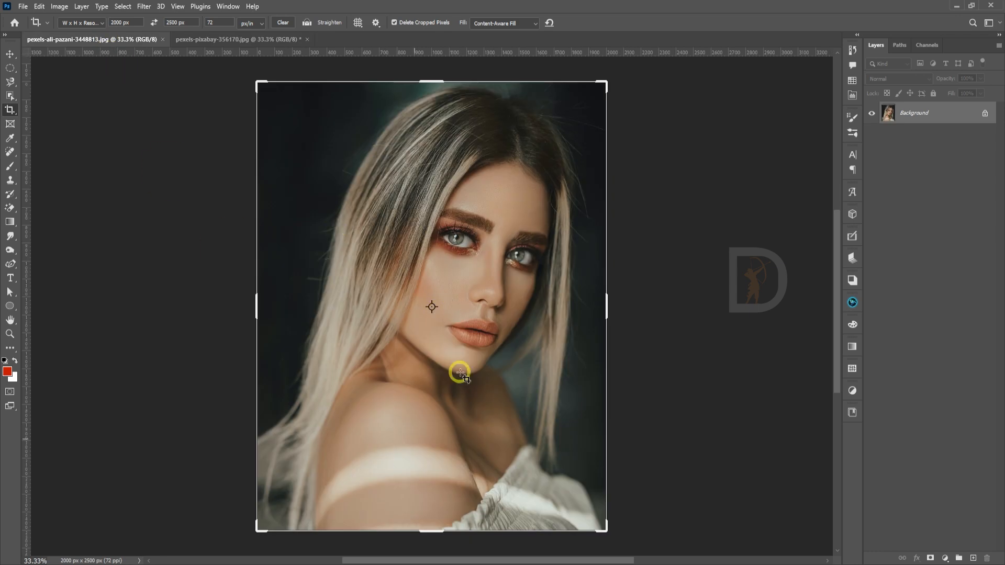
{"action": "left_click", "coordinate": [231, 38]}
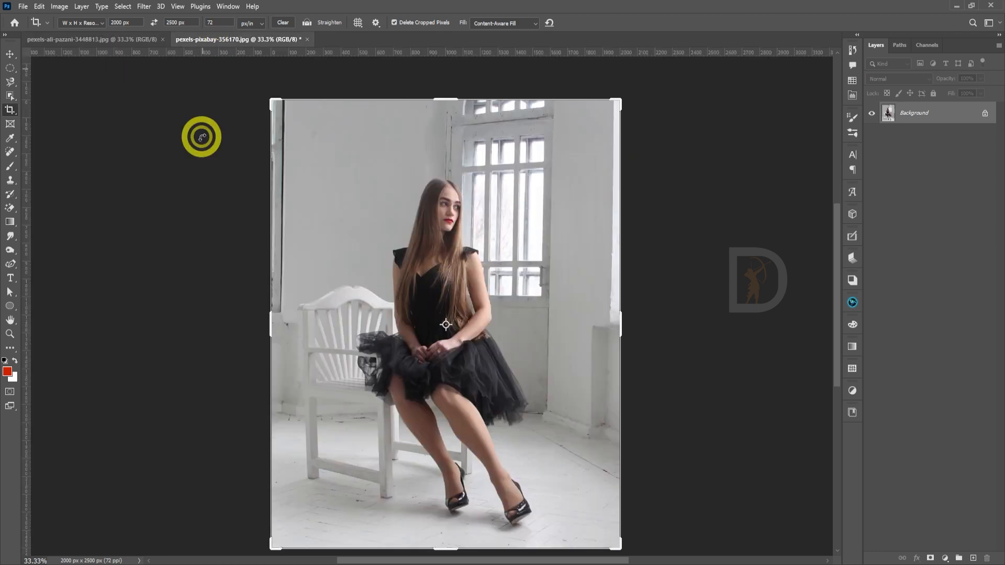
{"action": "left_click", "coordinate": [10, 54]}
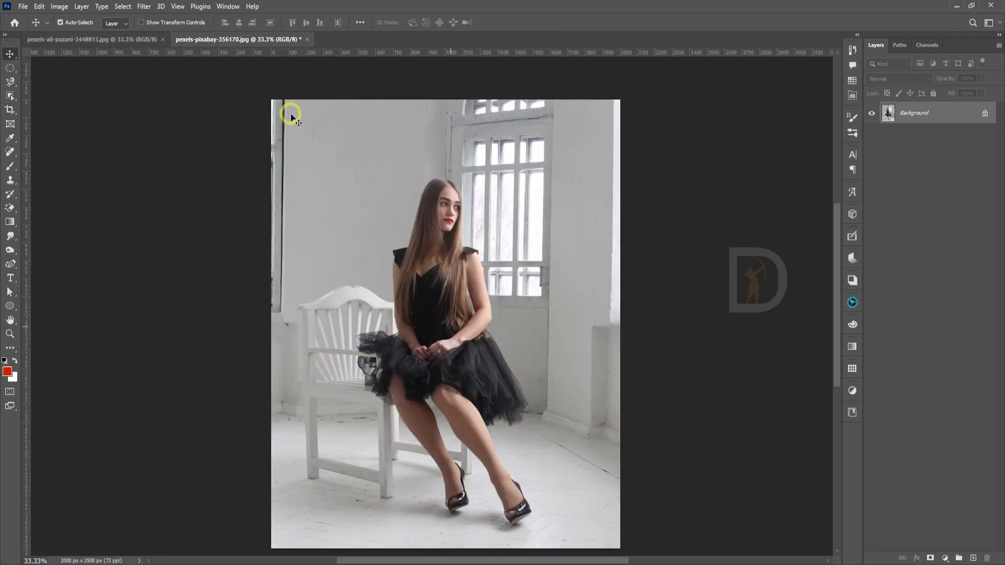
{"action": "left_click", "coordinate": [111, 41]}
{"action": "left_click", "coordinate": [244, 41]}
{"action": "left_click", "coordinate": [115, 42]}
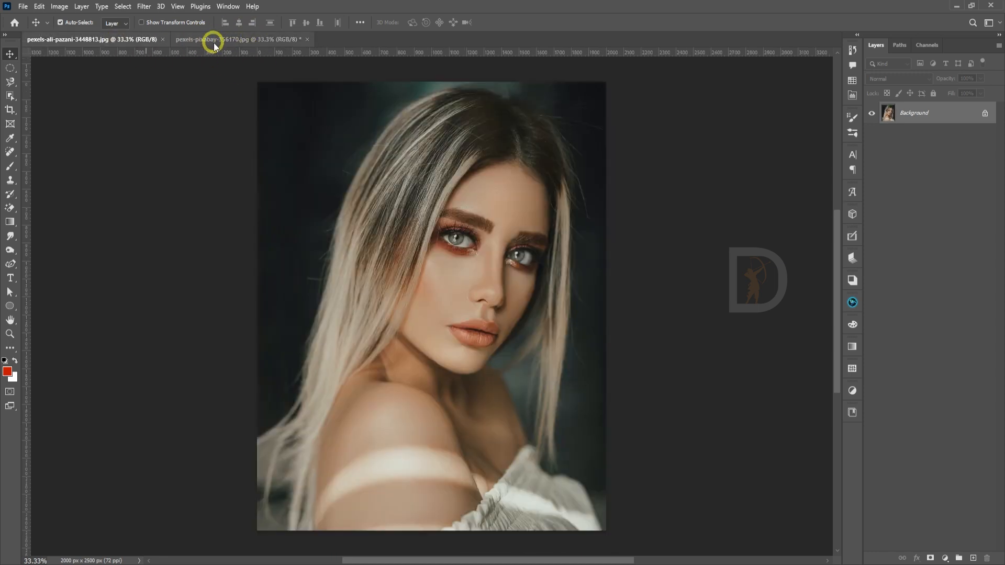
{"action": "left_click", "coordinate": [212, 41]}
{"action": "left_click", "coordinate": [110, 41]}
{"action": "left_click", "coordinate": [239, 43]}
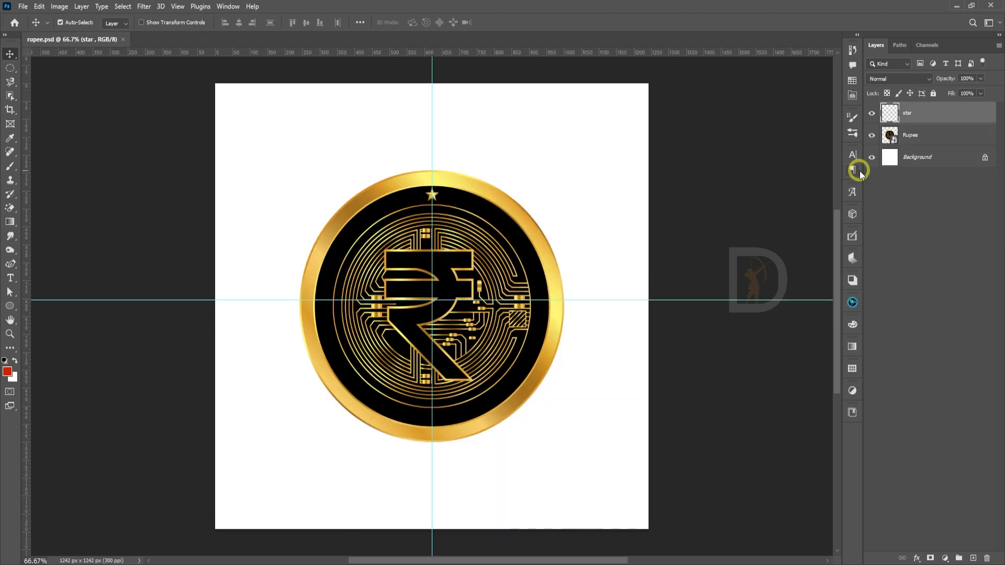
Try to move the star from its place on the vertical guide in the coin's black ring.
{"action": "key", "text": "space"}
{"action": "left_click_drag", "start_coordinate": [471, 379], "coordinate": [481, 385]}
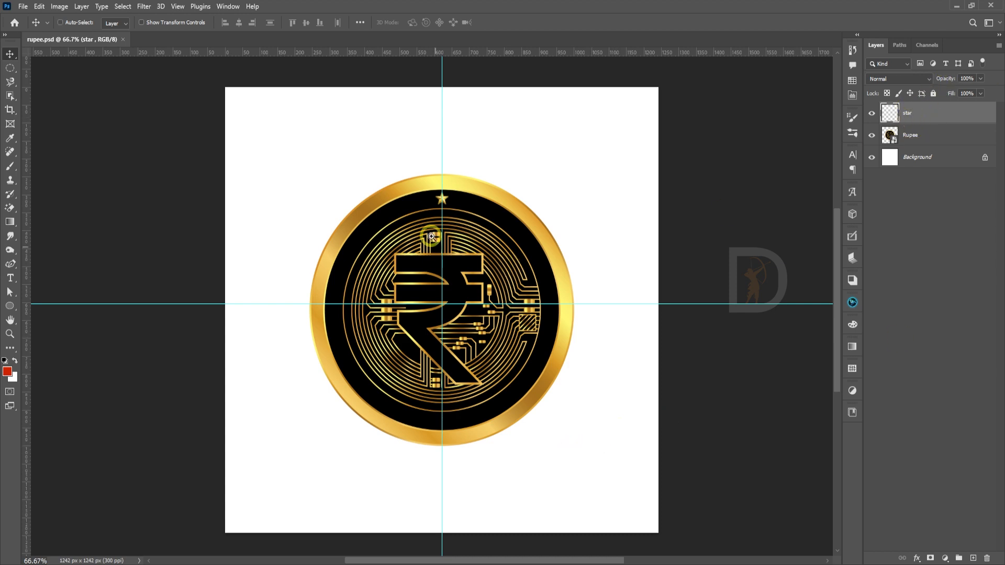
{"action": "key", "text": "ctrl+space"}
{"action": "left_click", "coordinate": [444, 204]}
{"action": "mouse_move", "coordinate": [433, 185]}
{"action": "left_mouse_down"}
{"action": "mouse_move", "coordinate": [444, 184]}
{"action": "mouse_move", "coordinate": [418, 175]}
{"action": "left_mouse_up"}
{"action": "key", "text": "ctrl+z"}
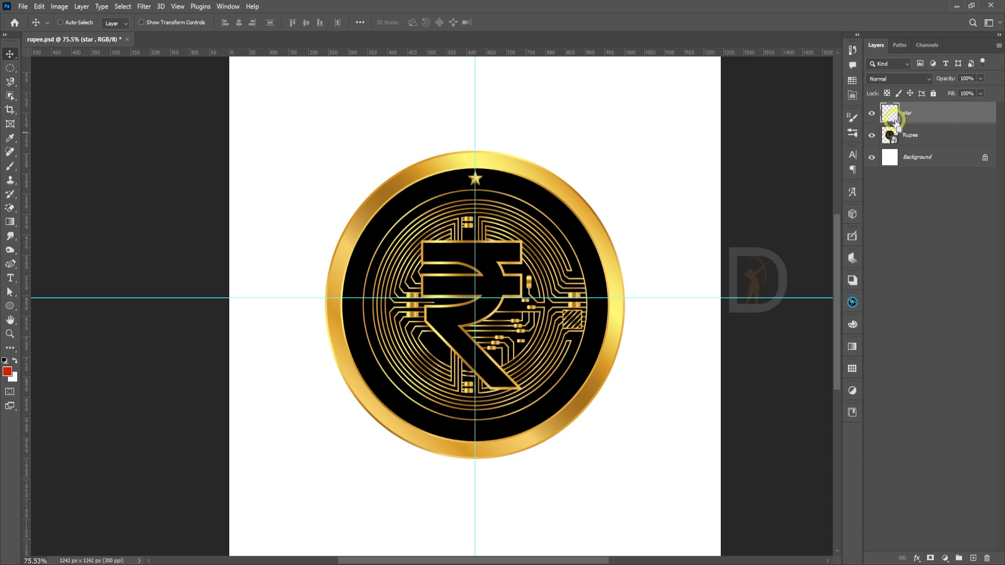
Start a free transform of the star layer and place its reference point at the intersection of the guides.
{"action": "left_click", "coordinate": [889, 113], "text": "ctrl"}
{"action": "key", "text": "ctrl+t"}
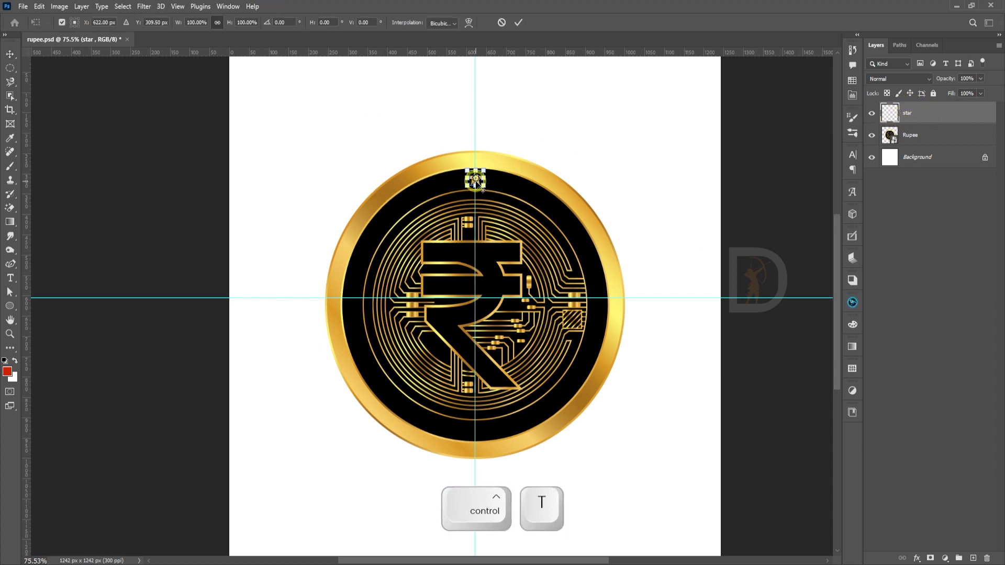
{"action": "left_click_drag", "start_coordinate": [476, 180], "coordinate": [477, 299]}
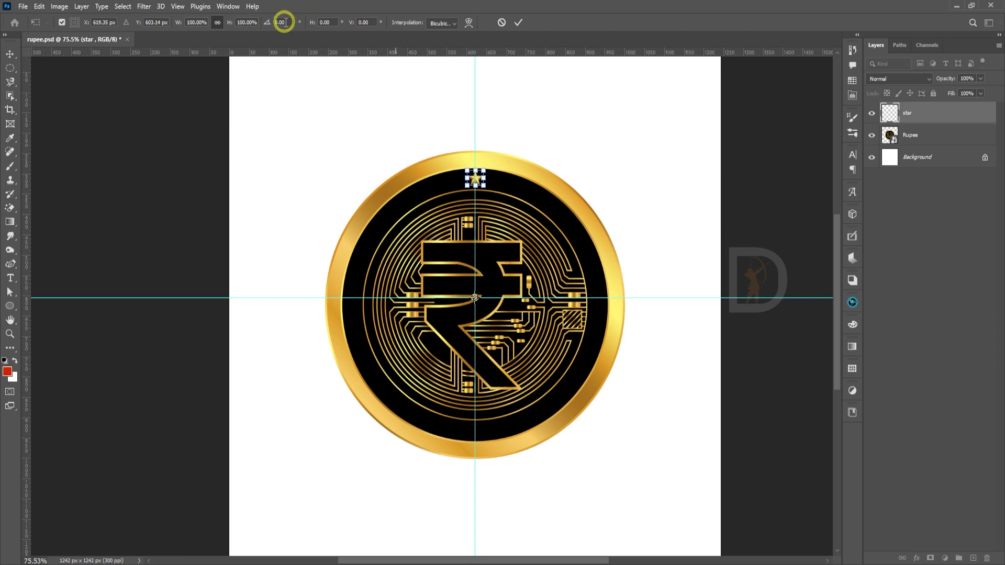
Rotate the star by 360/15 degrees about the coin's centre and apply the transform.
{"action": "left_click", "coordinate": [268, 24]}
{"action": "type", "text": "360"}
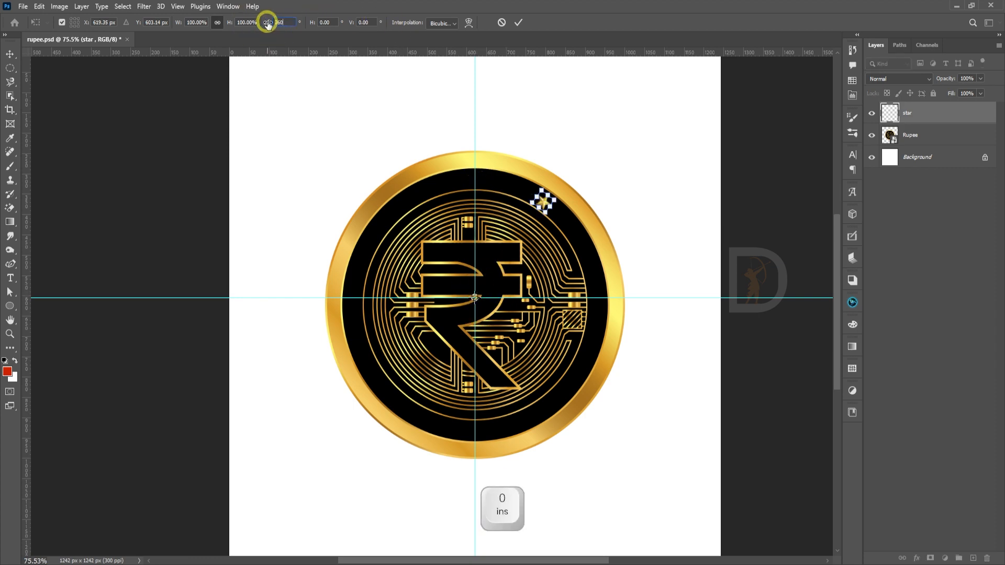
{"action": "type", "text": "/15"}
{"action": "key", "text": "Return"}
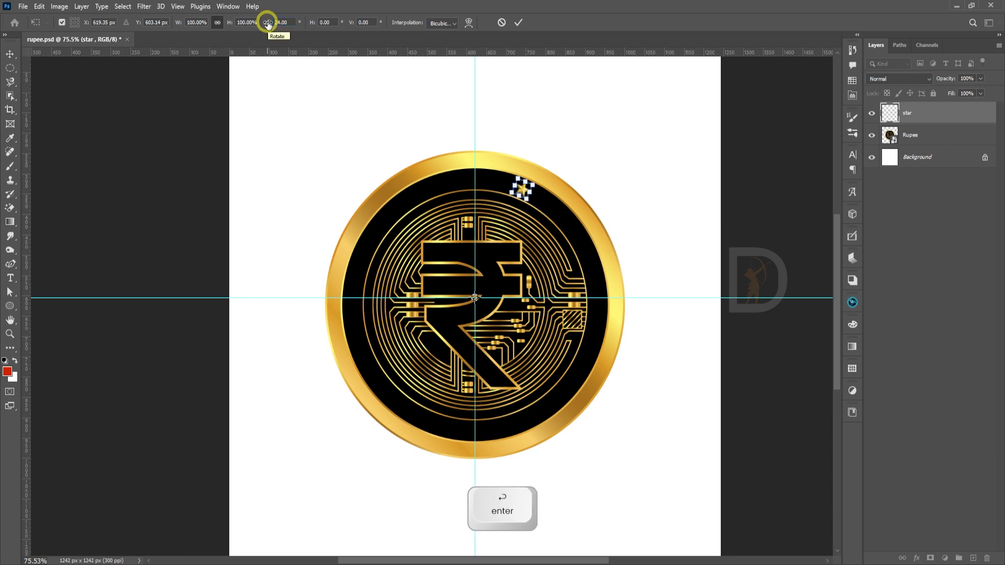
{"action": "key", "text": "Return"}
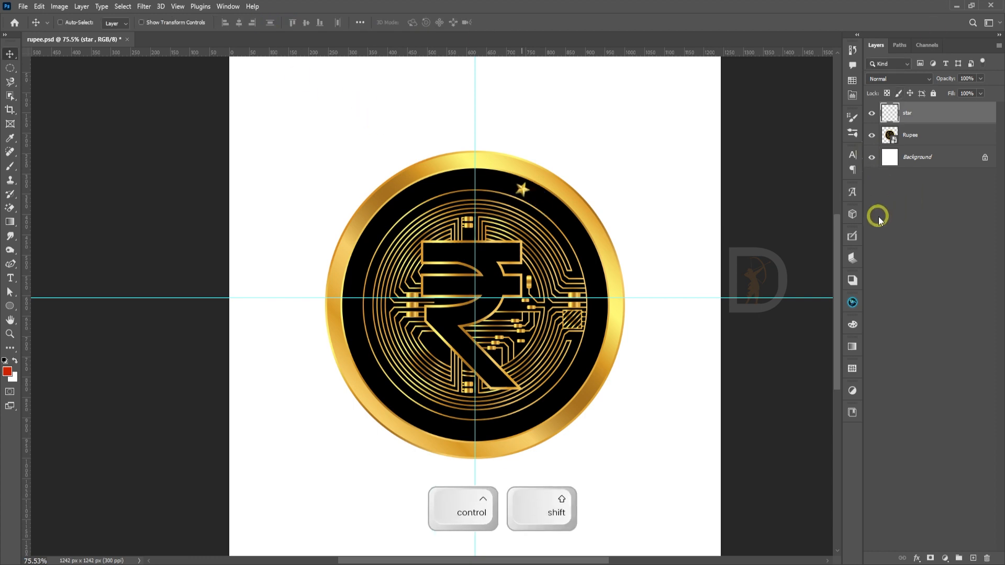
Repeat the star's last rotation without duplicating it, and undo the repeated rotations.
{"action": "key", "text": "ctrl+shift+t"}
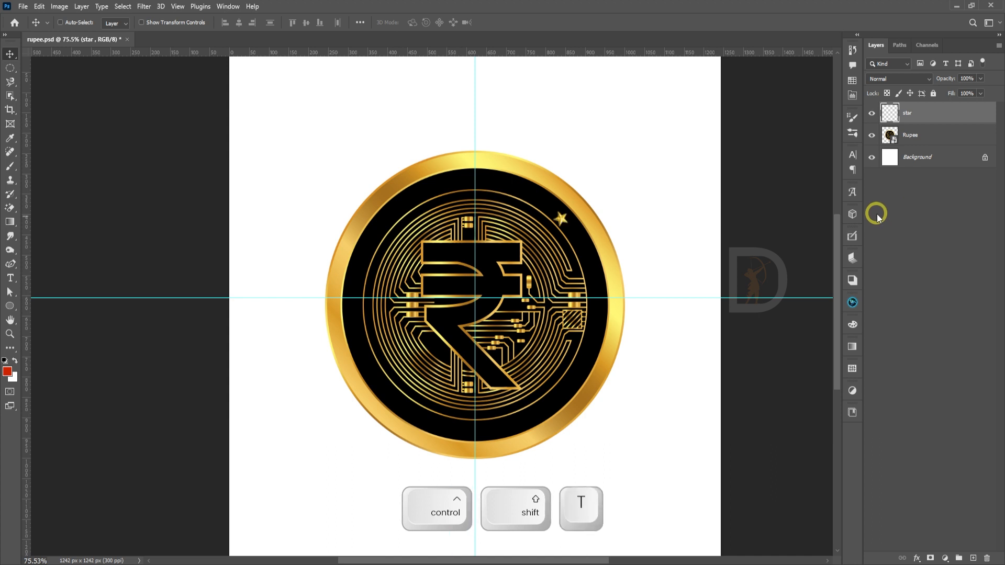
{"action": "key", "text": "ctrl+shift+t"}
{"action": "key", "text": "ctrl+z"}
{"action": "key", "text": "ctrl+z"}
{"action": "key", "text": "ctrl+z"}
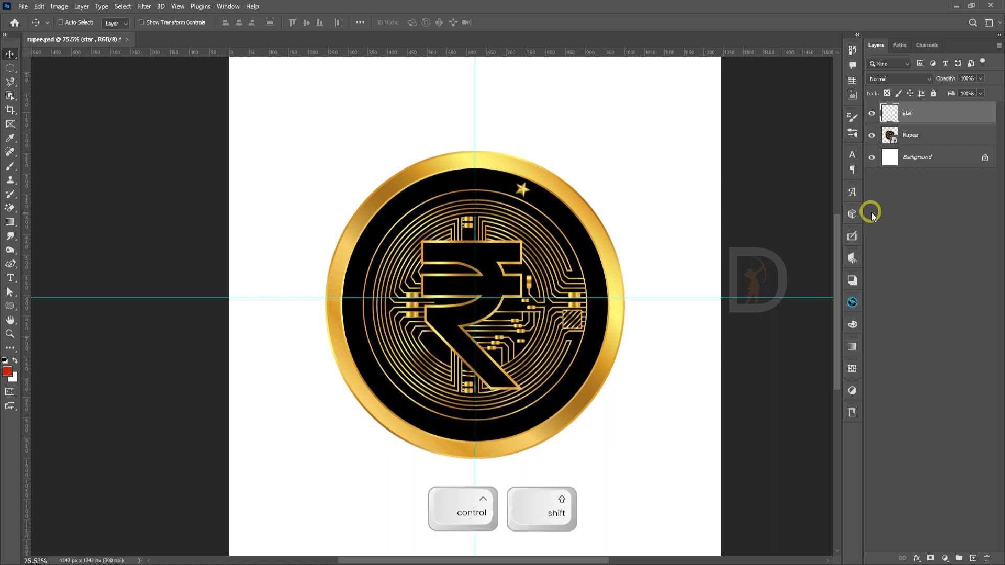
Duplicate the star with the repeated 24-degree rotation until 15 stars are evenly spaced around the coin's black ring.
{"action": "key", "text": "ctrl+shift+alt+t"}
{"action": "key", "text": "ctrl+shift+alt+t"}
{"action": "key", "text": "ctrl+shift+alt+t"}
{"action": "key", "text": "ctrl+shift+alt+t"}
{"action": "key", "text": "ctrl+shift+alt+t"}
{"action": "key", "text": "ctrl+shift+alt+t"}
{"action": "key", "text": "ctrl+shift+alt+t"}
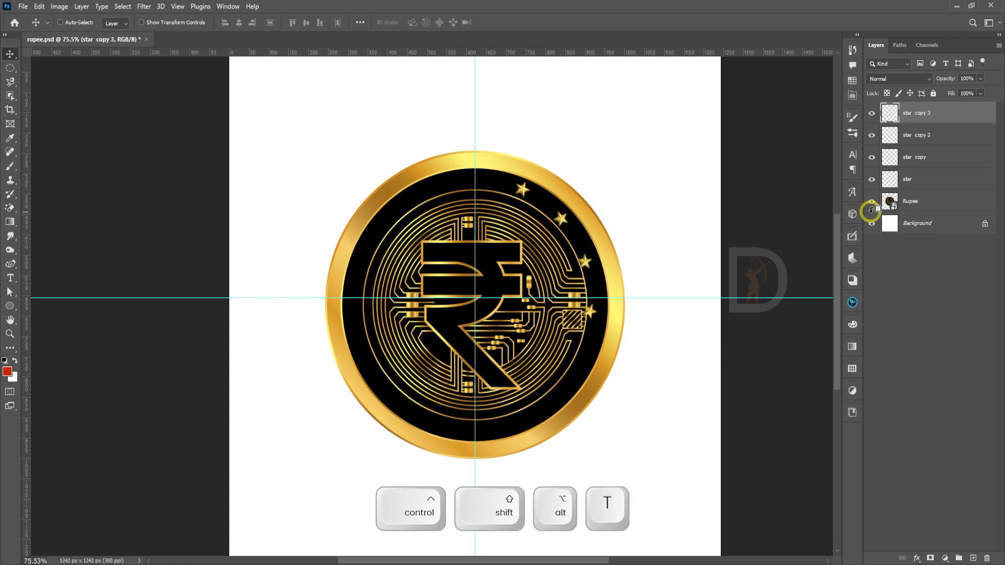
{"action": "key", "text": "ctrl+shift+alt+t"}
{"action": "key", "text": "ctrl+shift+alt+t"}
{"action": "key", "text": "ctrl+shift+alt+t"}
{"action": "key", "text": "ctrl+shift+alt+t"}
{"action": "key", "text": "ctrl+shift+alt+t"}
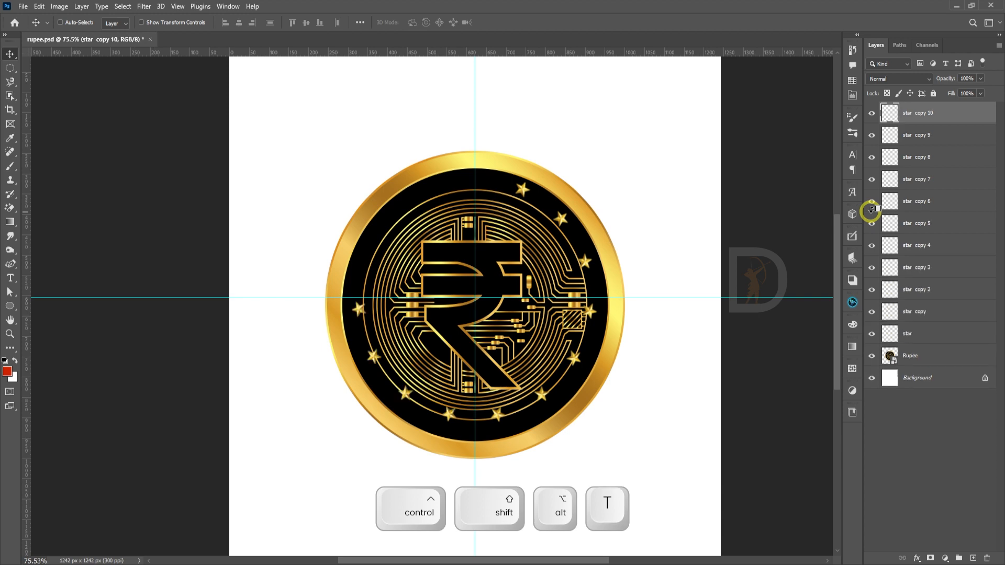
{"action": "key", "text": "ctrl+shift+alt+t"}
{"action": "key", "text": "ctrl+shift+alt+t"}
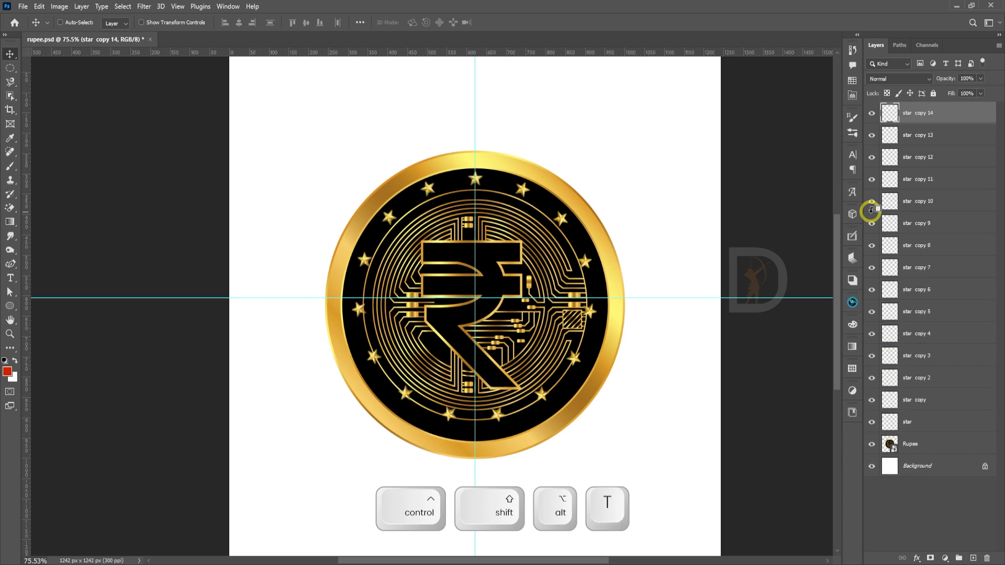
Select all the star layers, scale the star circle to about 103.6% and centre it on the guides' intersection.
{"action": "left_click", "coordinate": [919, 422], "text": "shift"}
{"action": "key", "text": "ctrl+t"}
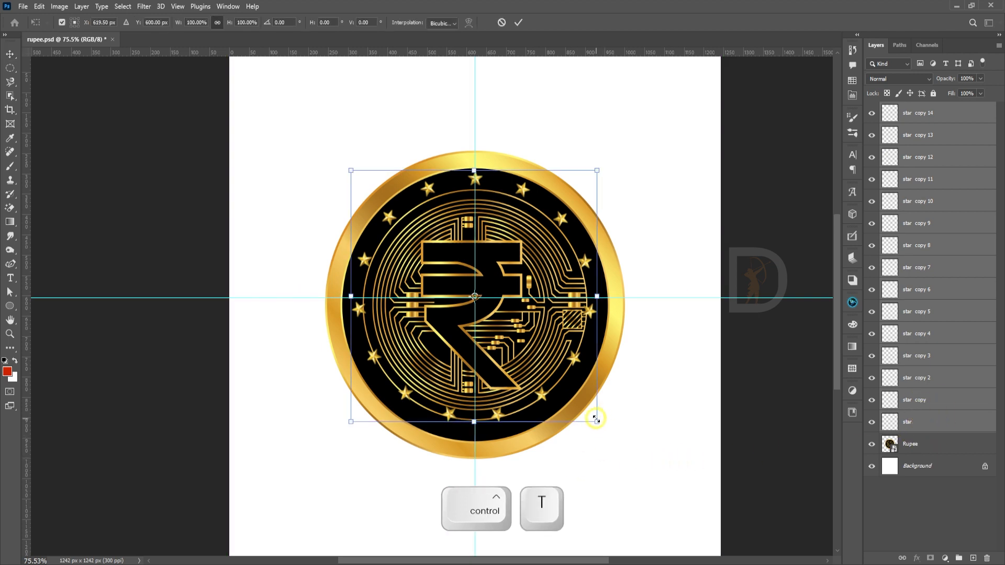
{"action": "left_click_drag", "start_coordinate": [597, 422], "coordinate": [605, 431]}
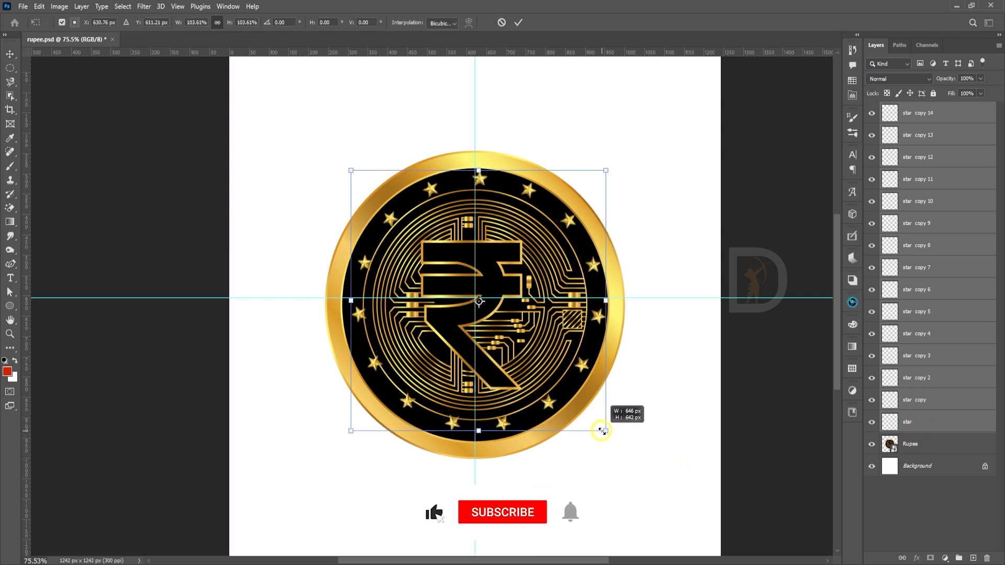
{"action": "left_click_drag", "start_coordinate": [558, 409], "coordinate": [553, 405]}
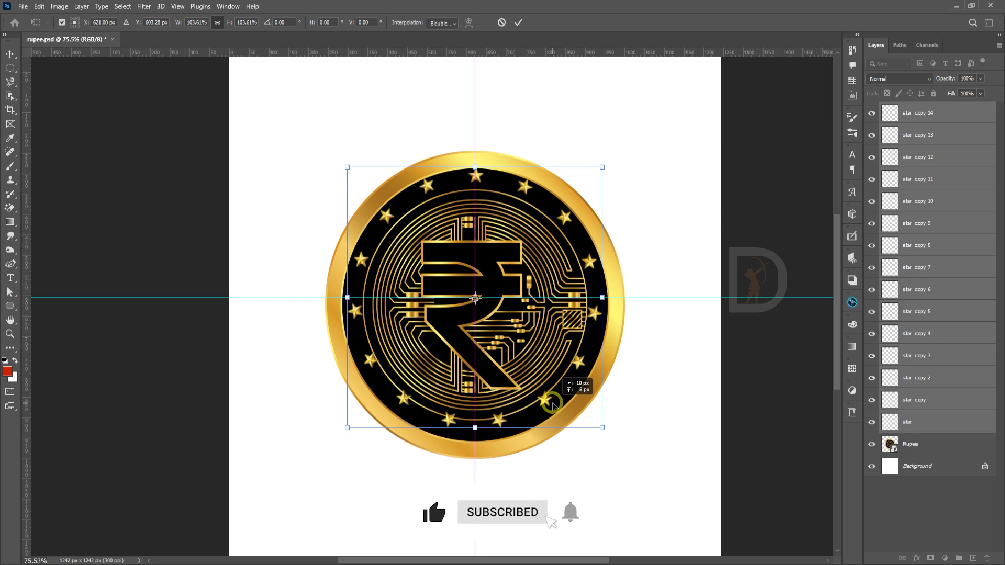
{"action": "key", "text": "Return"}
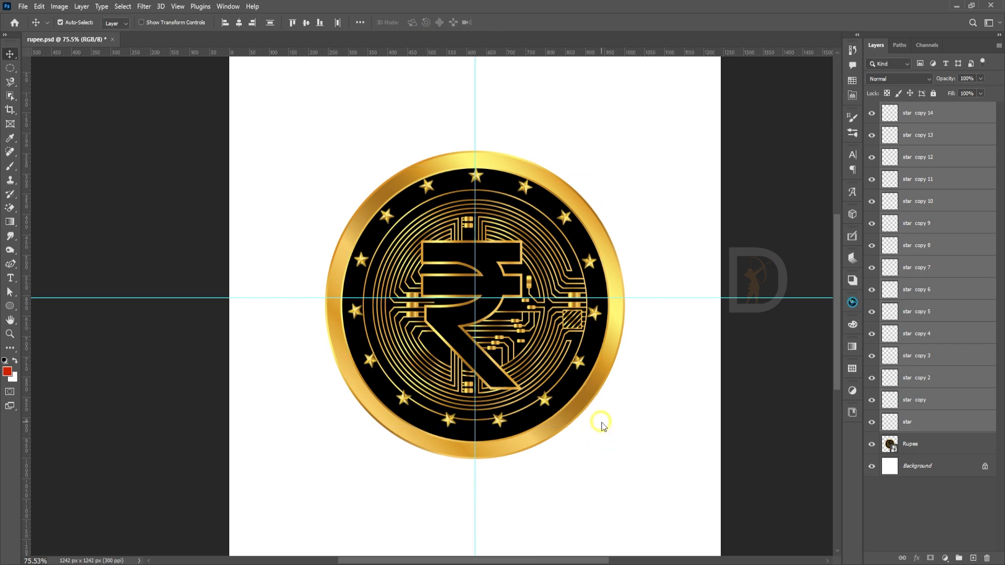
Nudge the circle of stars slightly down and to the left to centre it within the black ring.
{"action": "key", "text": "Down"}
{"action": "key", "text": "Down"}
{"action": "key", "text": "Down"}
{"action": "key", "text": "Down"}
{"action": "key", "text": "Left"}
{"action": "key", "text": "Left"}
{"action": "key", "text": "Left"}
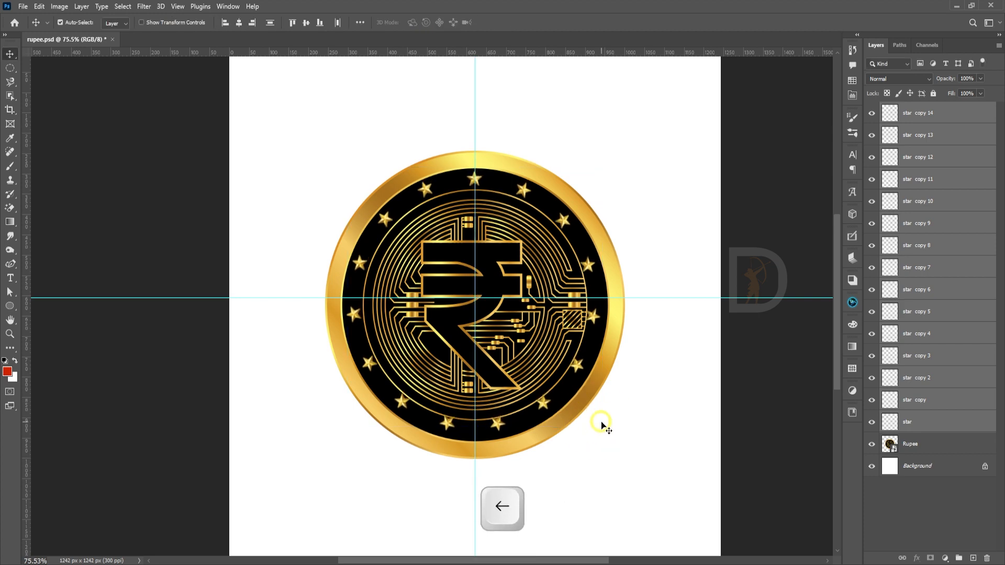
{"action": "key", "text": "Down"}
{"action": "key", "text": "Down"}
{"action": "key", "text": "Down"}
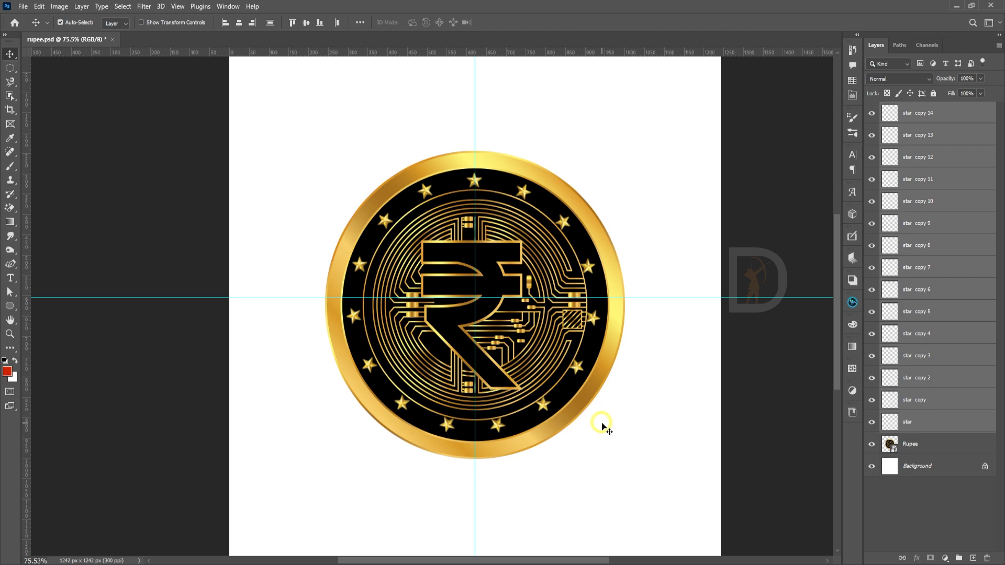
Scale the circle of stars from its centre to about 102.3%, nudge it slightly right and down, and apply.
{"action": "key", "text": "ctrl+t"}
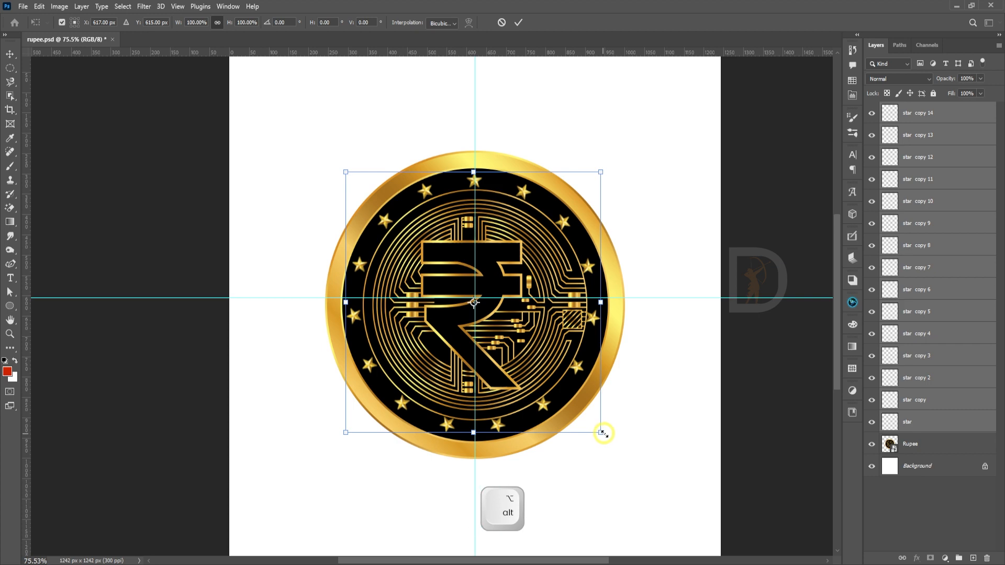
{"action": "left_click_drag", "start_coordinate": [602, 434], "coordinate": [606, 437]}
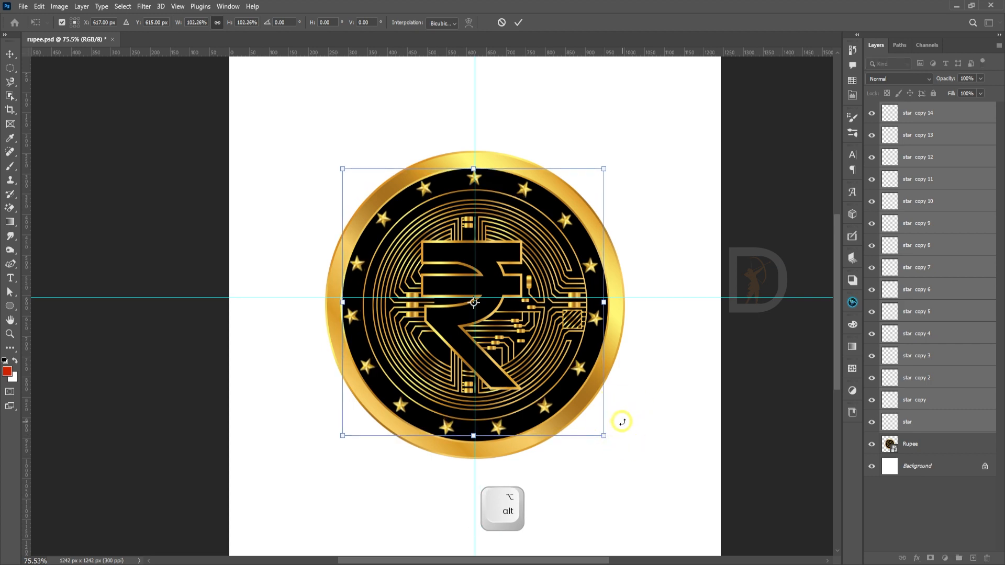
{"action": "key", "text": "Right"}
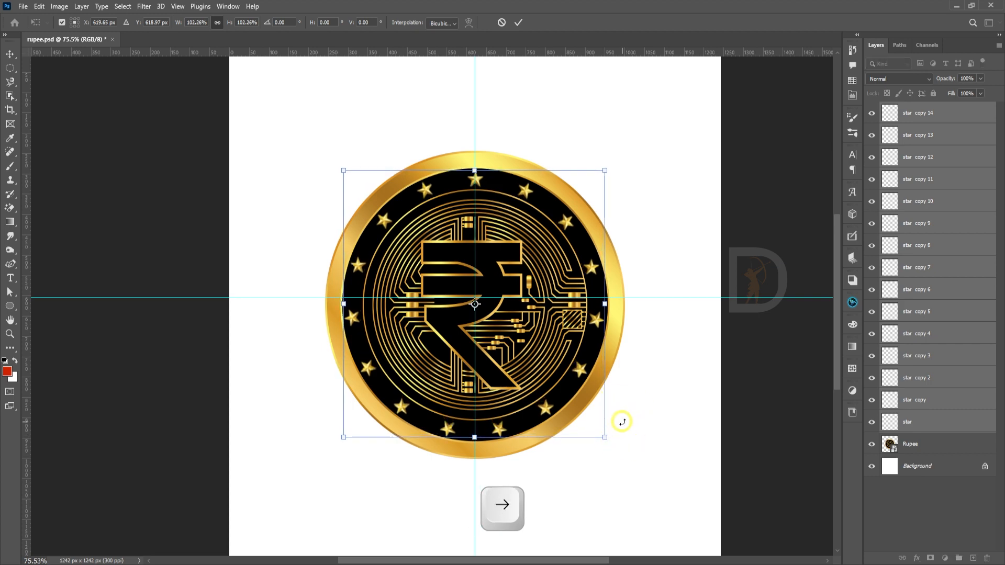
{"action": "key", "text": "Return"}
Hide the guides on the finished coin design.
{"action": "key", "text": "ctrl"}
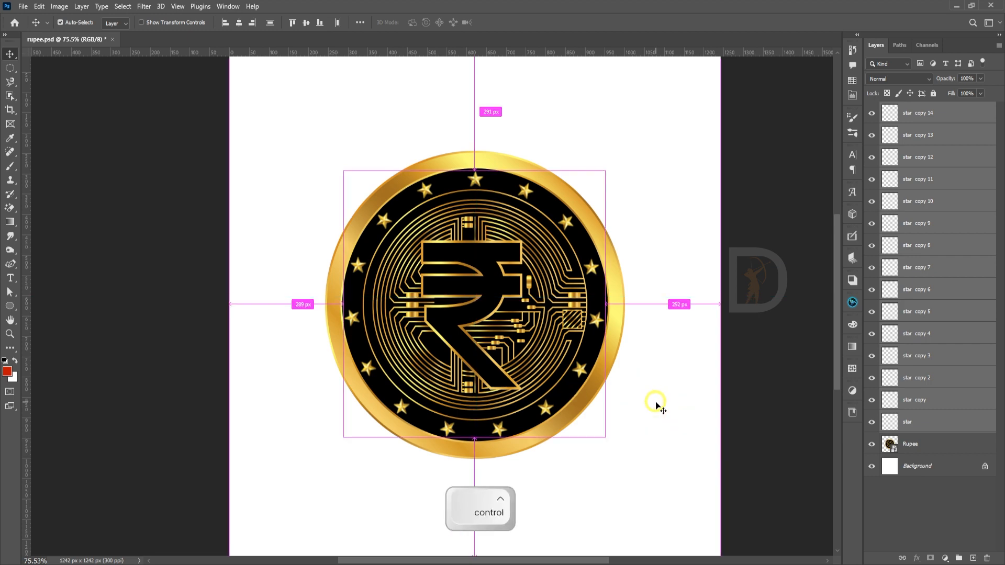
{"action": "key", "text": "ctrl+;"}
{"action": "left_click_drag", "start_coordinate": [656, 446], "coordinate": [657, 399]}
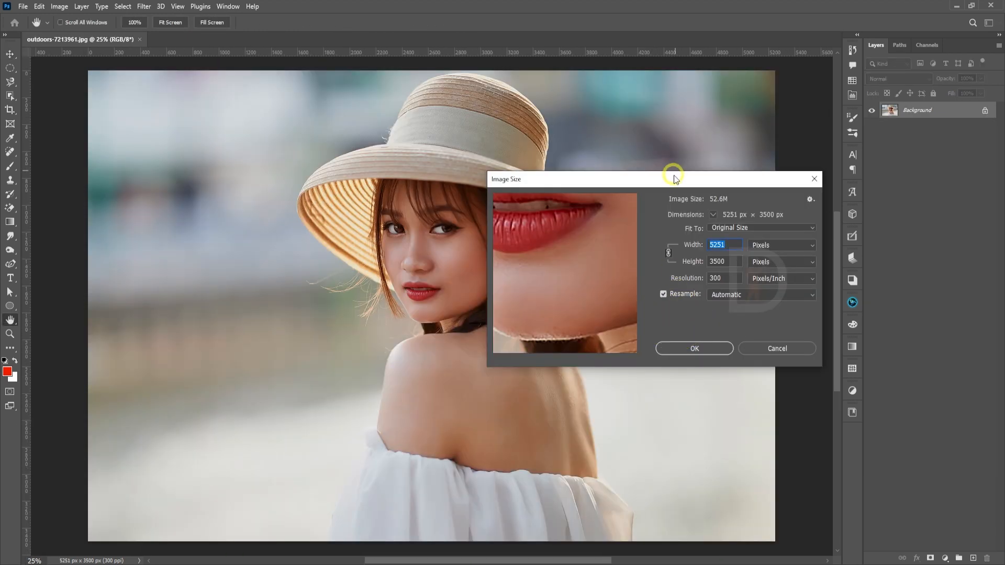
Resize outdoors-7213961.jpg to 1313 x 1750 px, with width and height unlinked and the width entered as 2626/2.
{"action": "left_click_drag", "start_coordinate": [668, 174], "coordinate": [722, 126]}
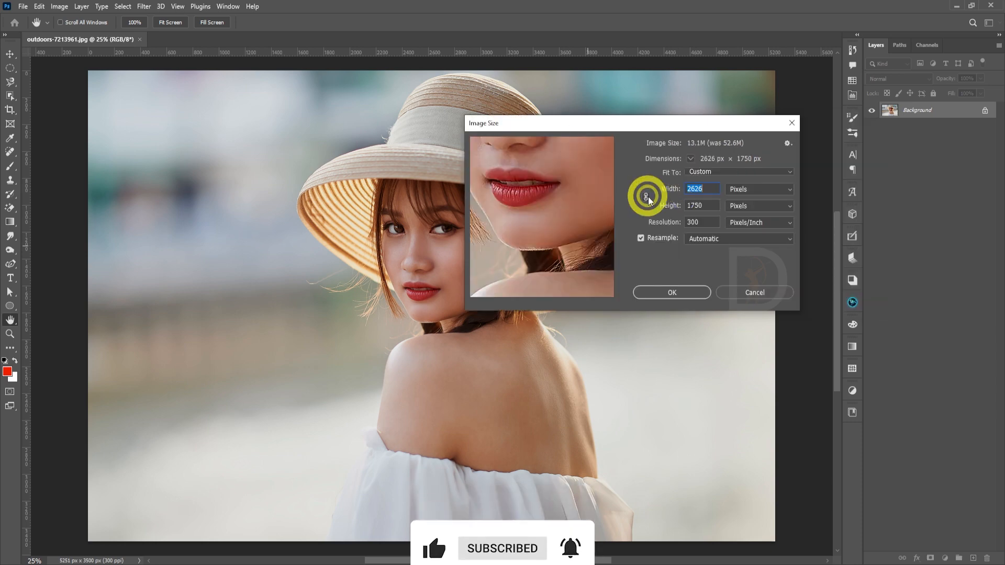
{"action": "left_click", "coordinate": [711, 191]}
{"action": "type", "text": "/2"}
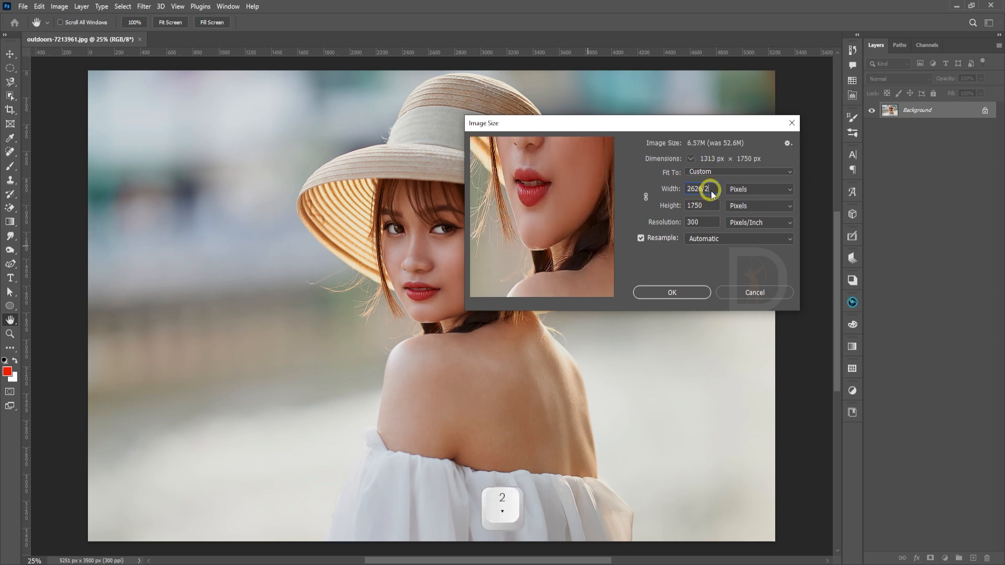
{"action": "key", "text": "Return"}
{"action": "key", "text": "v"}
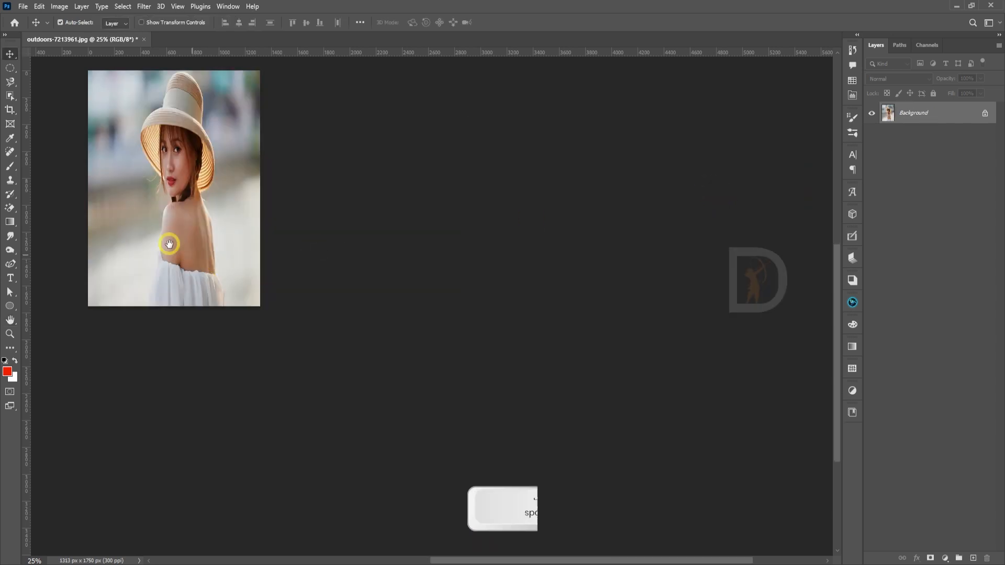
{"action": "key", "text": "space"}
{"action": "left_click_drag", "start_coordinate": [171, 244], "coordinate": [552, 336]}
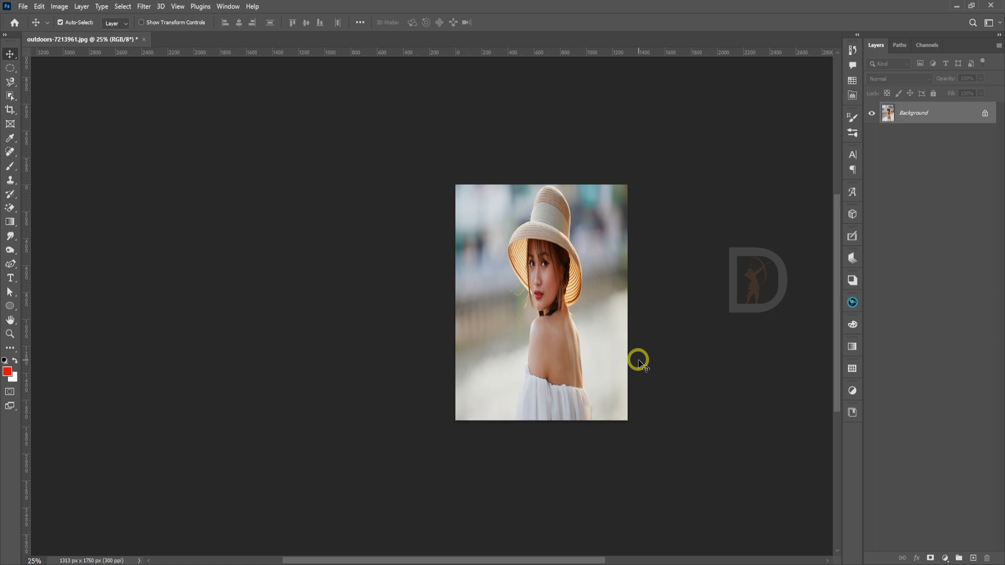
{"action": "key", "text": "space"}
{"action": "left_click_drag", "start_coordinate": [554, 360], "coordinate": [520, 352]}
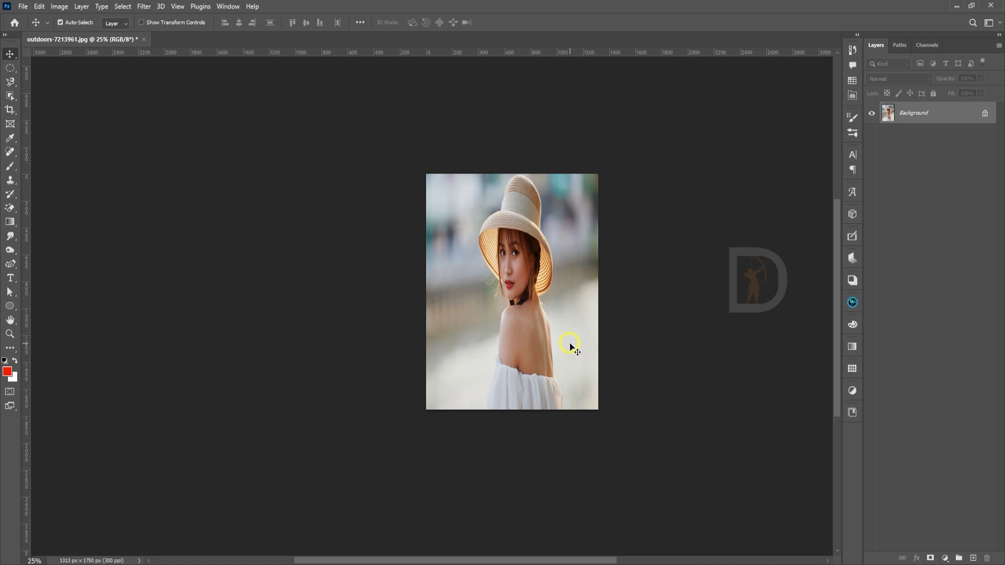
{"action": "key", "text": "ctrl"}
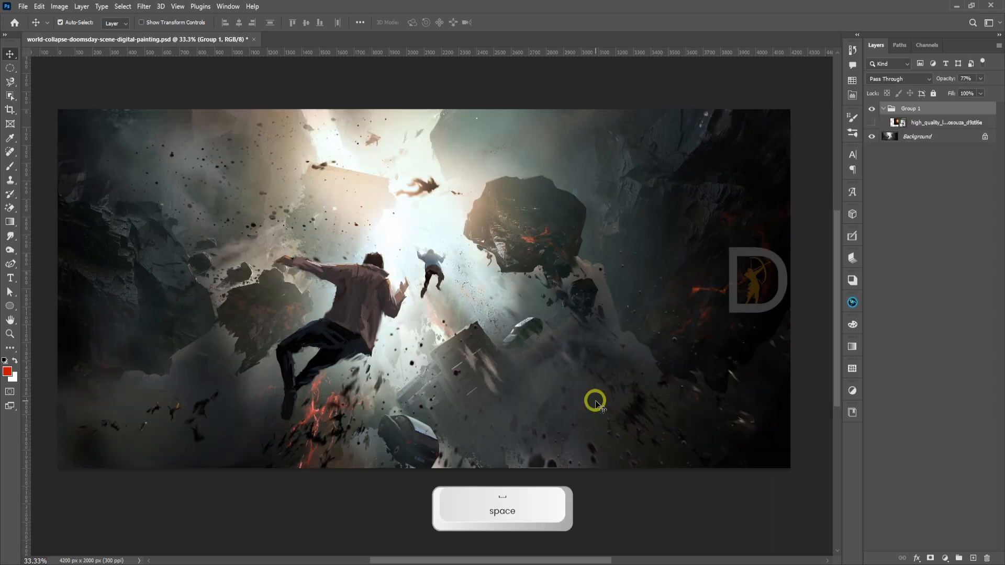
Show the lens flare layer inside Group 1 and set its blend mode to Normal.
{"action": "left_click", "coordinate": [923, 124]}
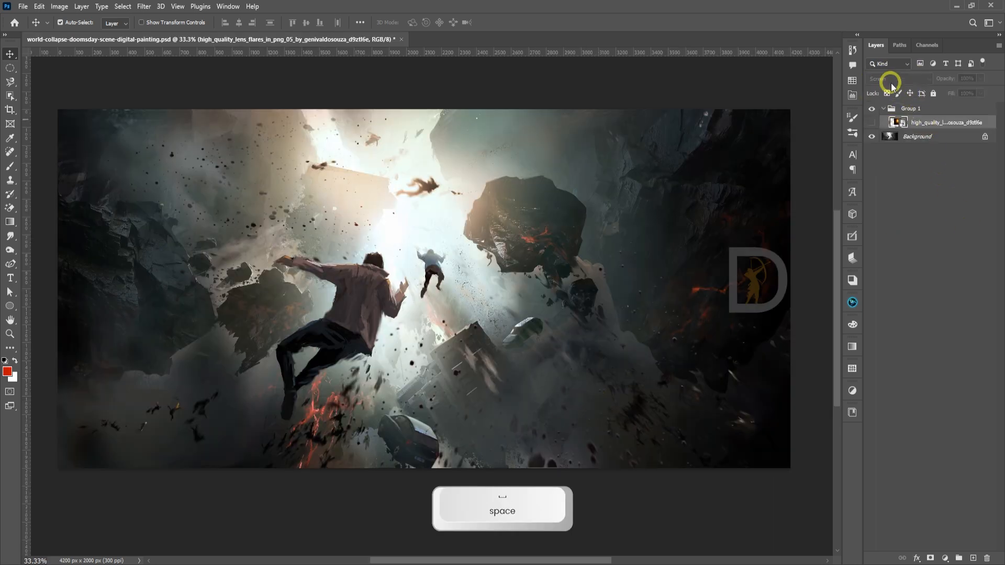
{"action": "left_click", "coordinate": [871, 122]}
{"action": "left_click", "coordinate": [899, 69]}
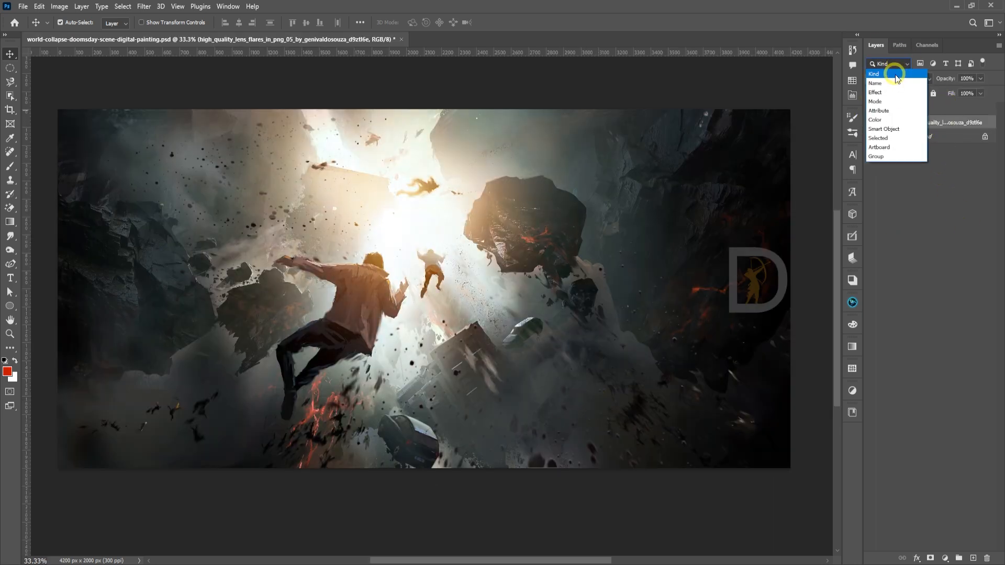
{"action": "left_click", "coordinate": [915, 153]}
{"action": "left_click", "coordinate": [888, 81]}
{"action": "left_click", "coordinate": [889, 88]}
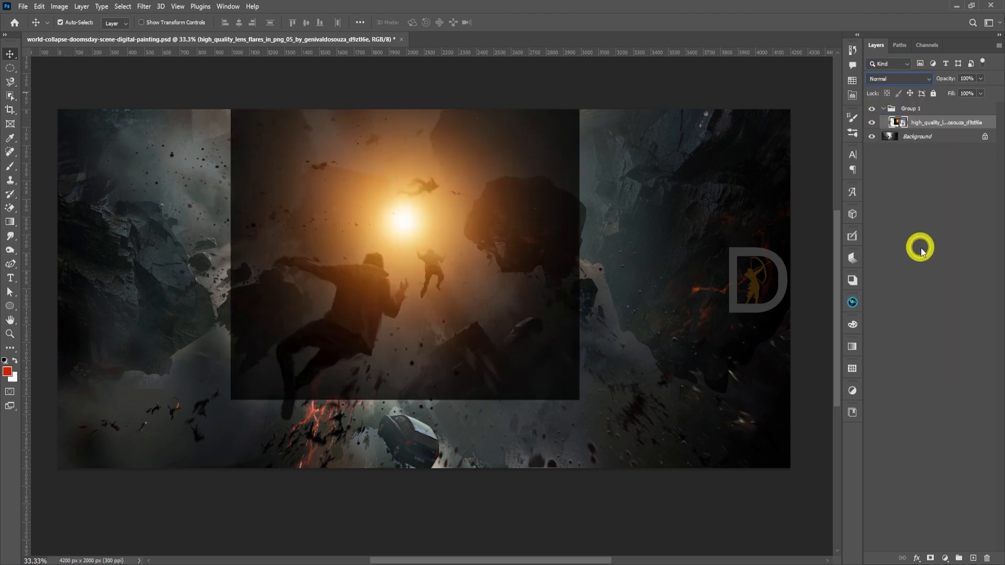
Set the blend mode of Group 1 to Normal.
{"action": "left_click", "coordinate": [915, 110]}
{"action": "left_click", "coordinate": [931, 126]}
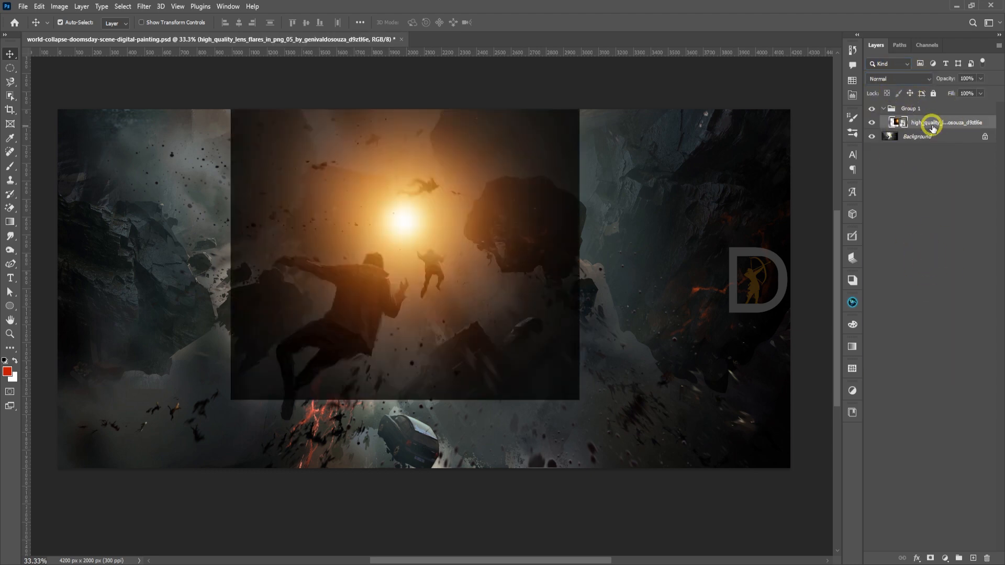
{"action": "left_click", "coordinate": [920, 179]}
{"action": "left_click", "coordinate": [910, 109]}
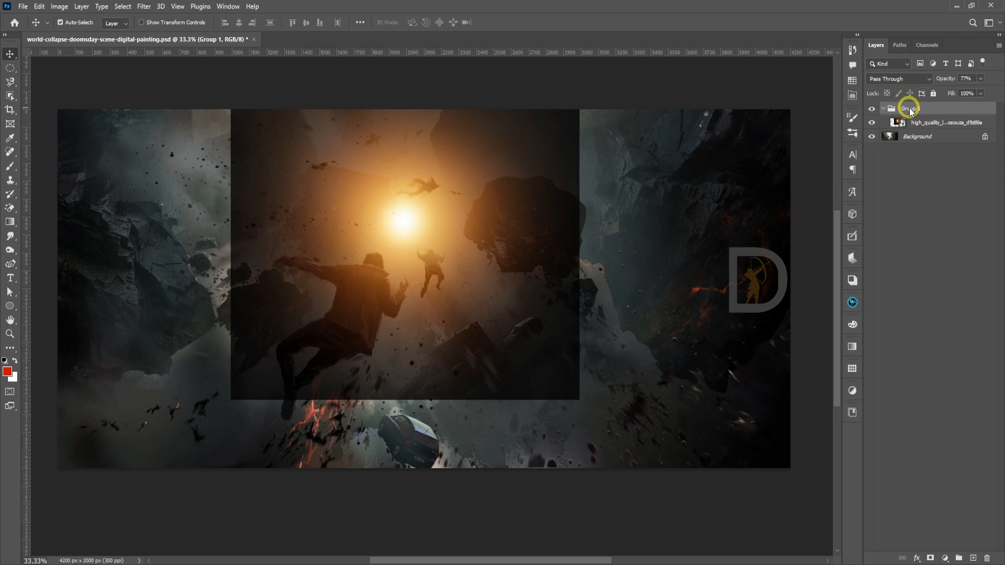
{"action": "left_click", "coordinate": [890, 79]}
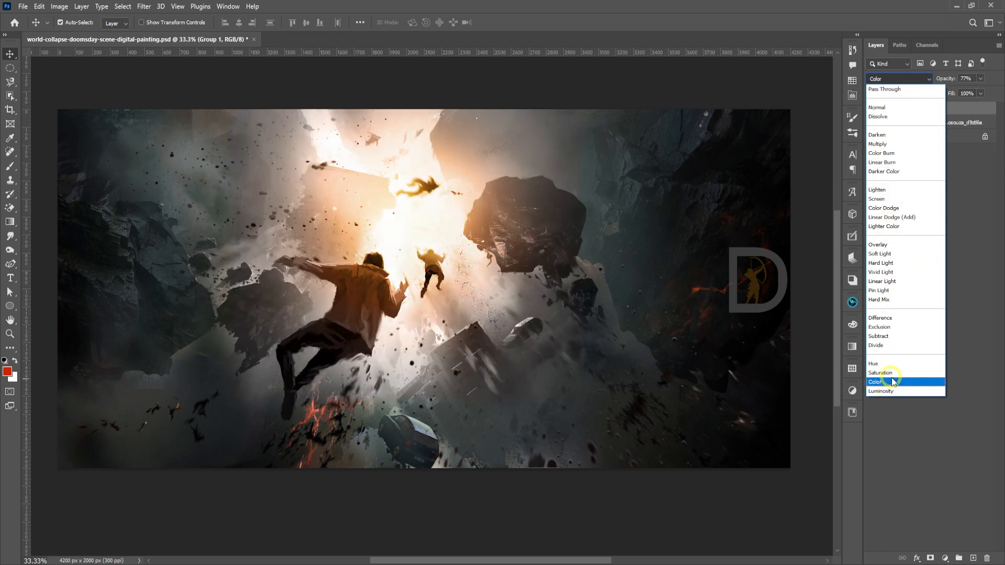
{"action": "left_click", "coordinate": [885, 107]}
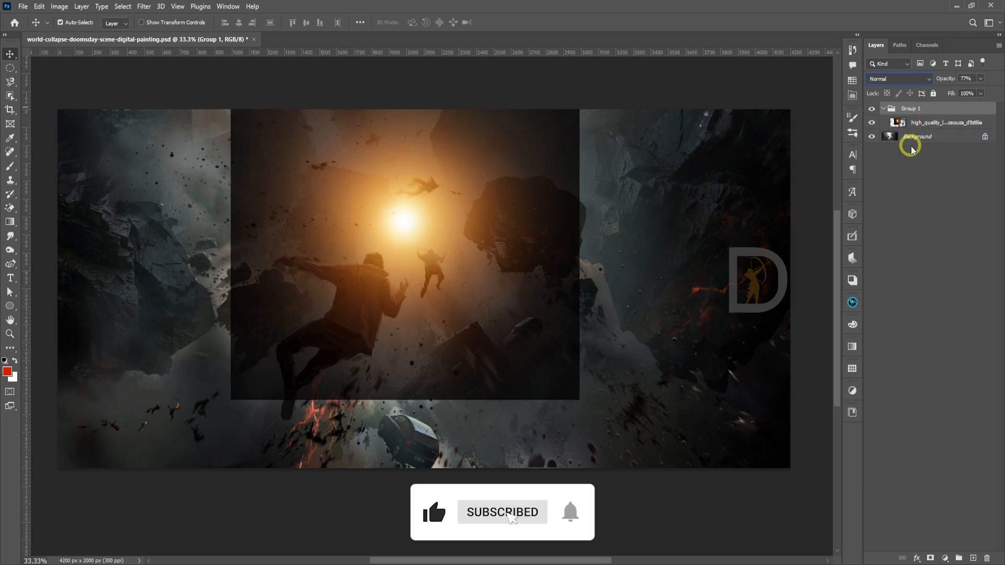
Set Group 1 to 37% opacity with the Overlay blend mode.
{"action": "left_click", "coordinate": [921, 125]}
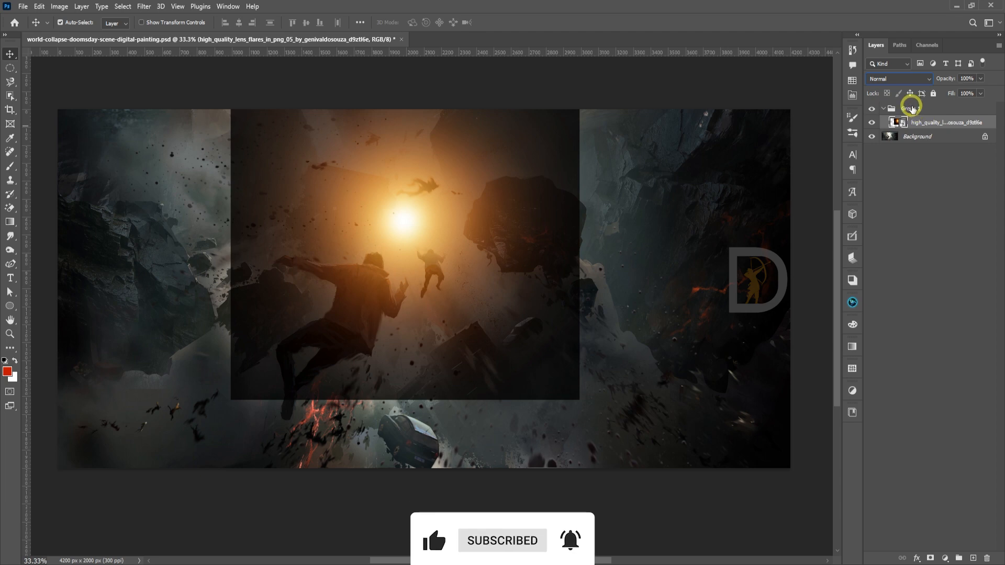
{"action": "left_click", "coordinate": [898, 79]}
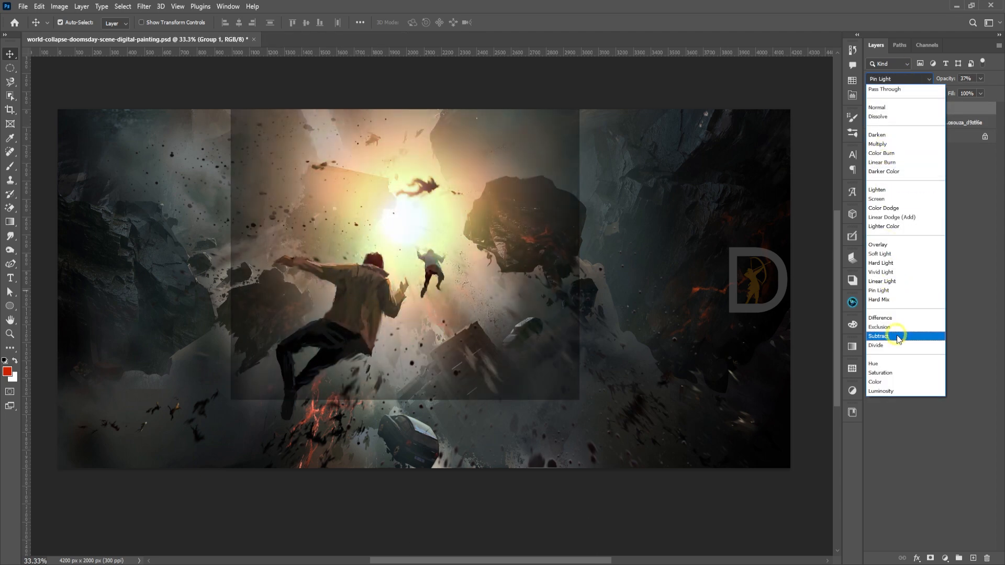
{"action": "left_click", "coordinate": [882, 244]}
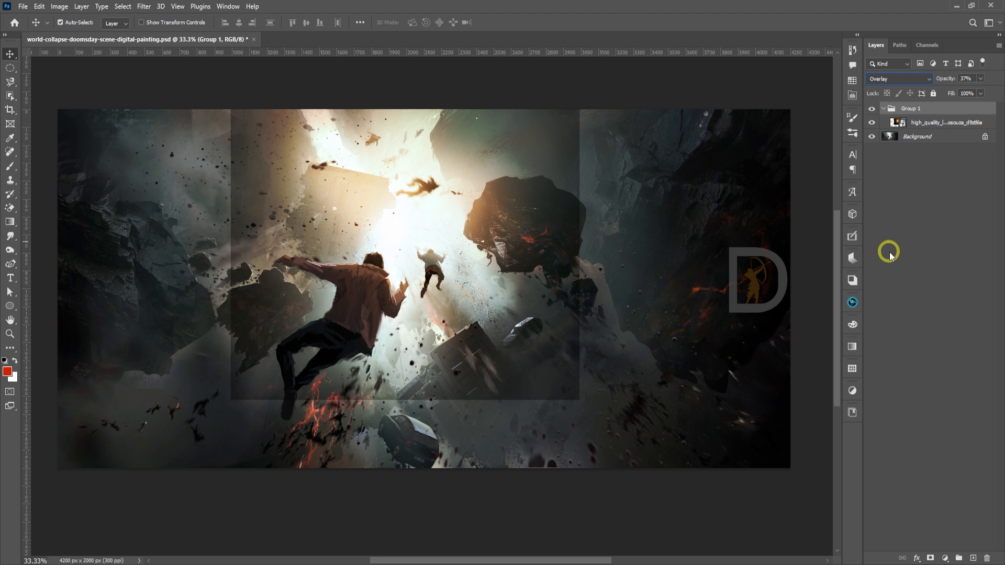
Set the blend mode of the lens flare layer inside Group 1 to Overlay.
{"action": "left_click", "coordinate": [924, 124]}
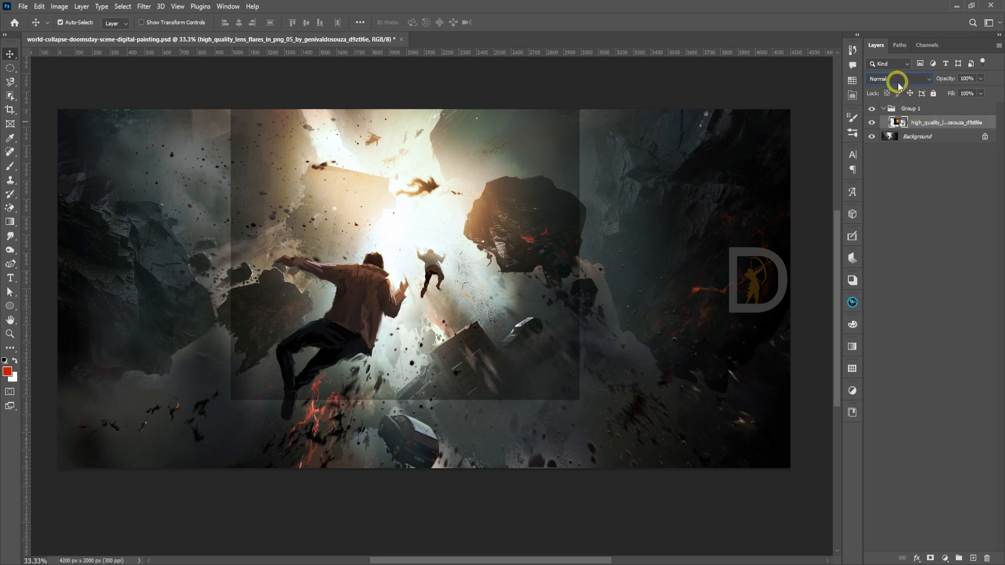
{"action": "left_click", "coordinate": [898, 79]}
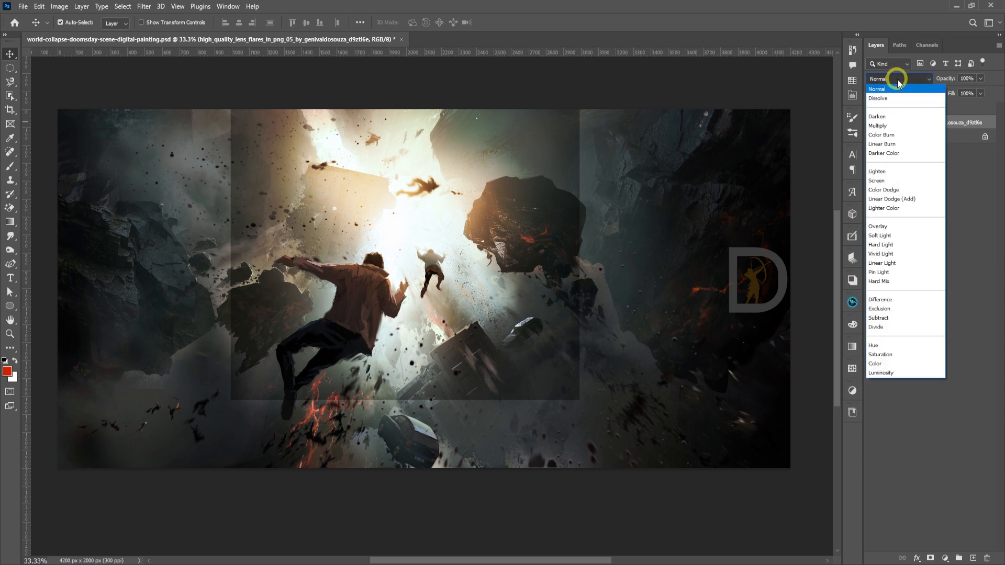
{"action": "left_click", "coordinate": [898, 229]}
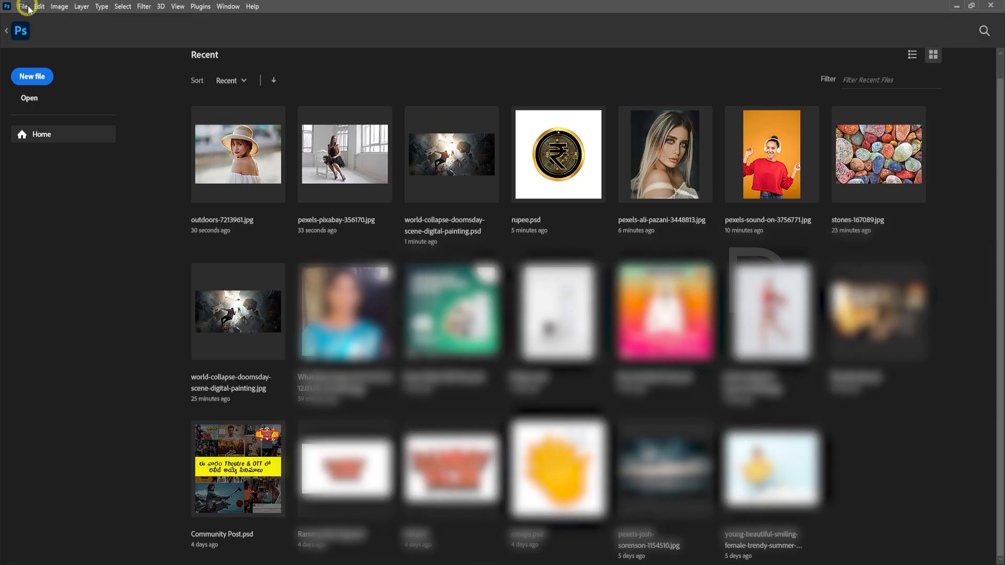
Open the Image Processor script and choose the Episode 11 folder inside Images as the source of images to process.
{"action": "left_click", "coordinate": [23, 6]}
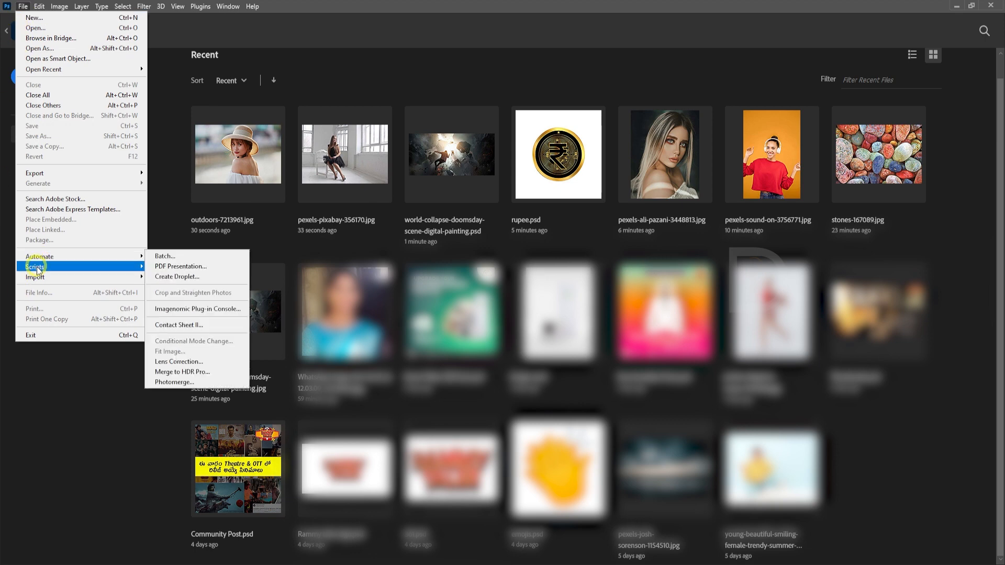
{"action": "mouse_move", "coordinate": [37, 270]}
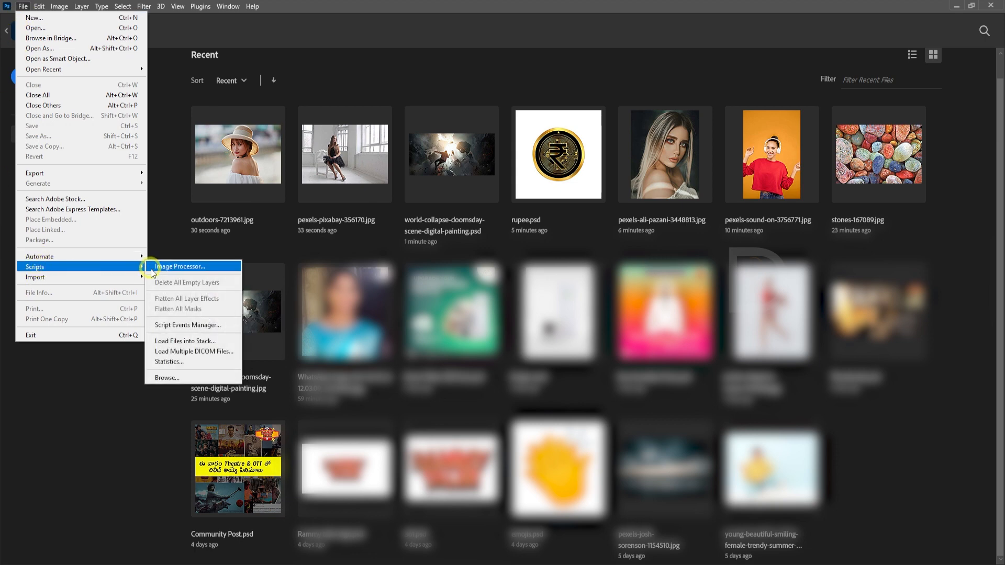
{"action": "left_click", "coordinate": [202, 267]}
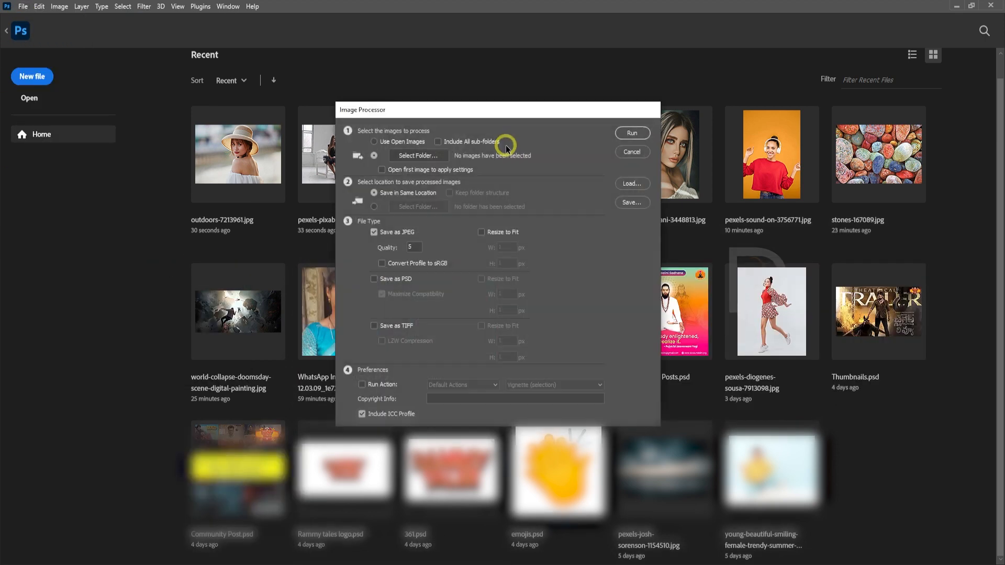
{"action": "left_click", "coordinate": [424, 156]}
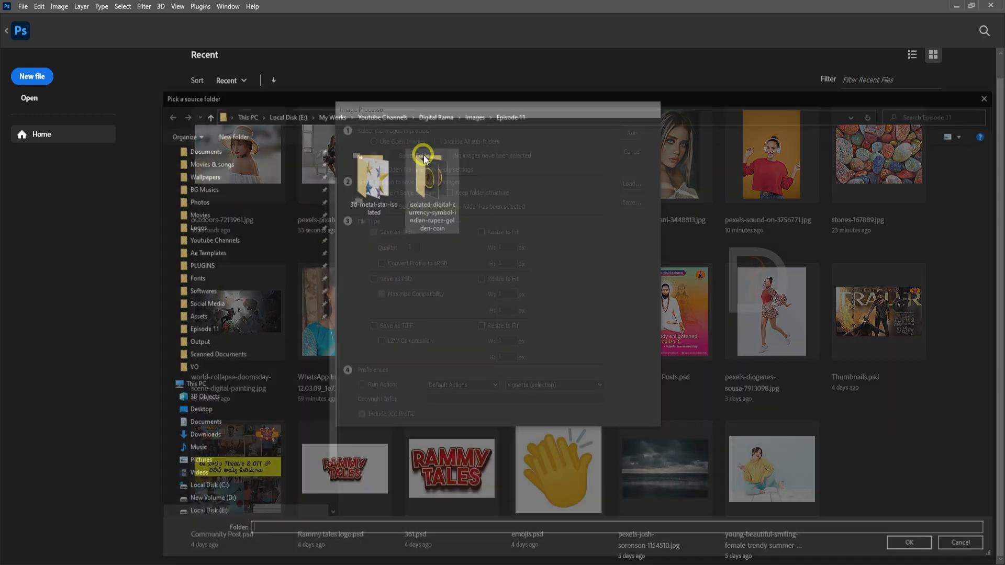
{"action": "left_click", "coordinate": [470, 111]}
{"action": "left_click_drag", "start_coordinate": [363, 55], "coordinate": [360, 54]}
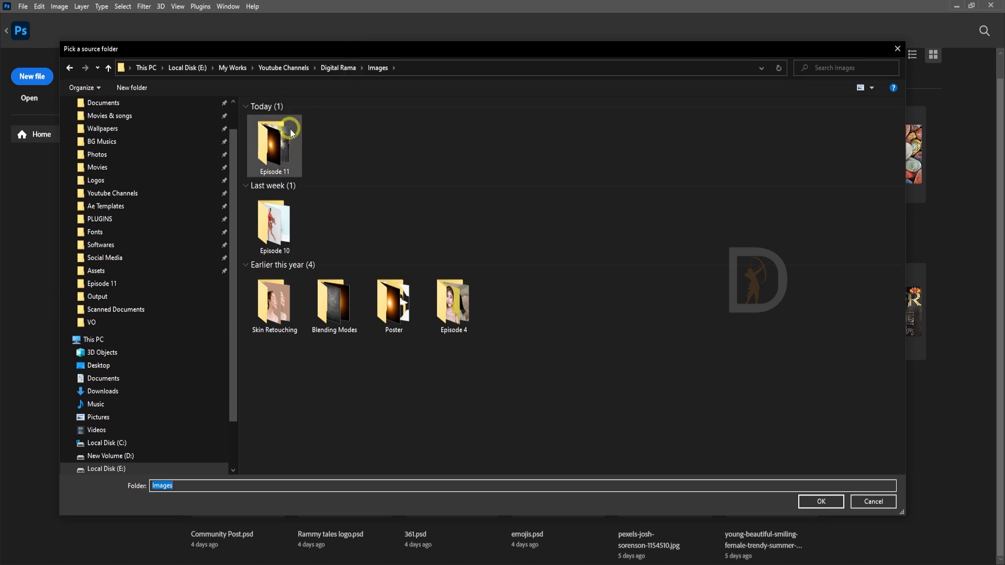
{"action": "double_click", "coordinate": [281, 135]}
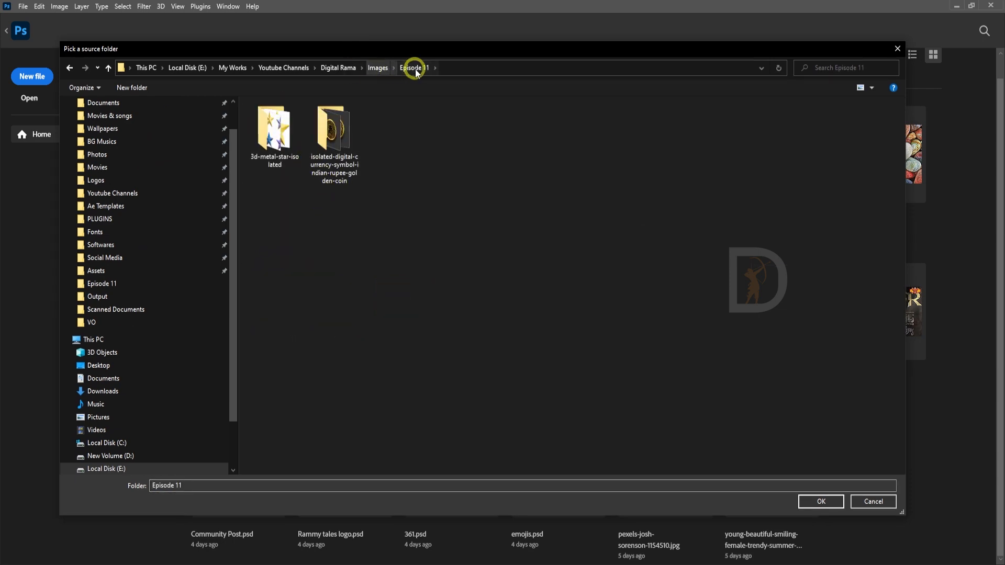
{"action": "left_click", "coordinate": [821, 502]}
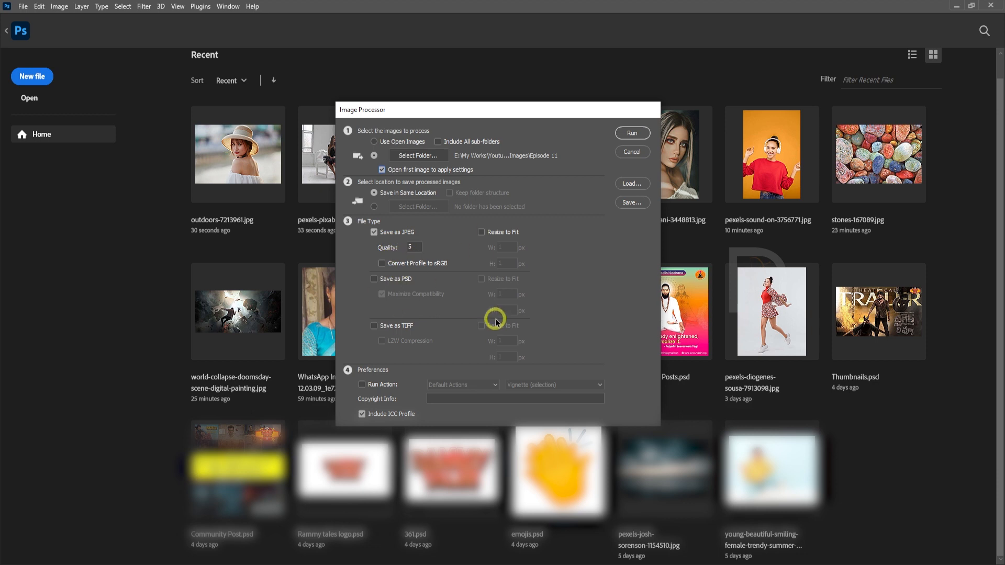
Turn off opening the first image to apply settings, and save the processed files as PSD only, with JPEG disabled.
{"action": "left_click", "coordinate": [428, 172]}
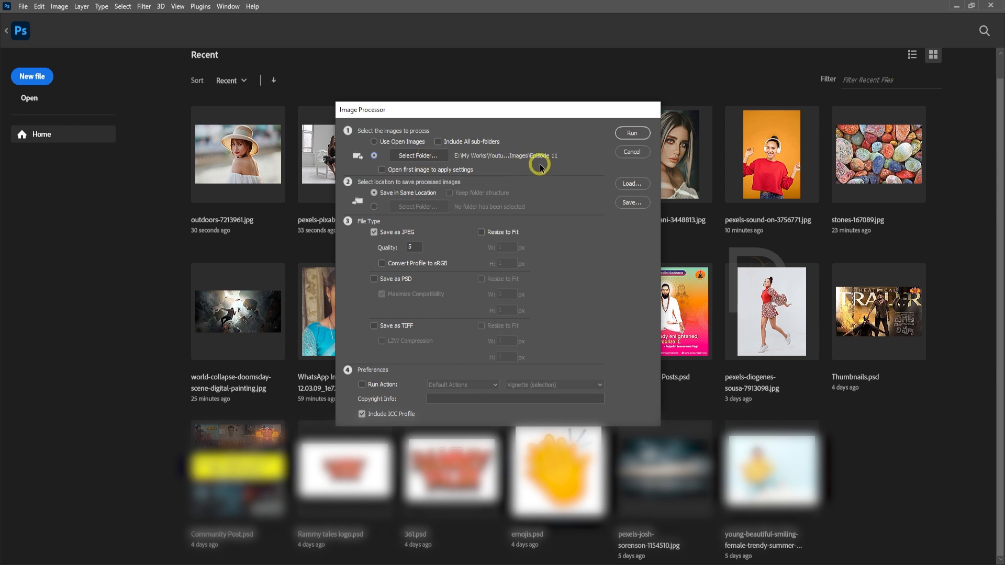
{"action": "left_click", "coordinate": [374, 232]}
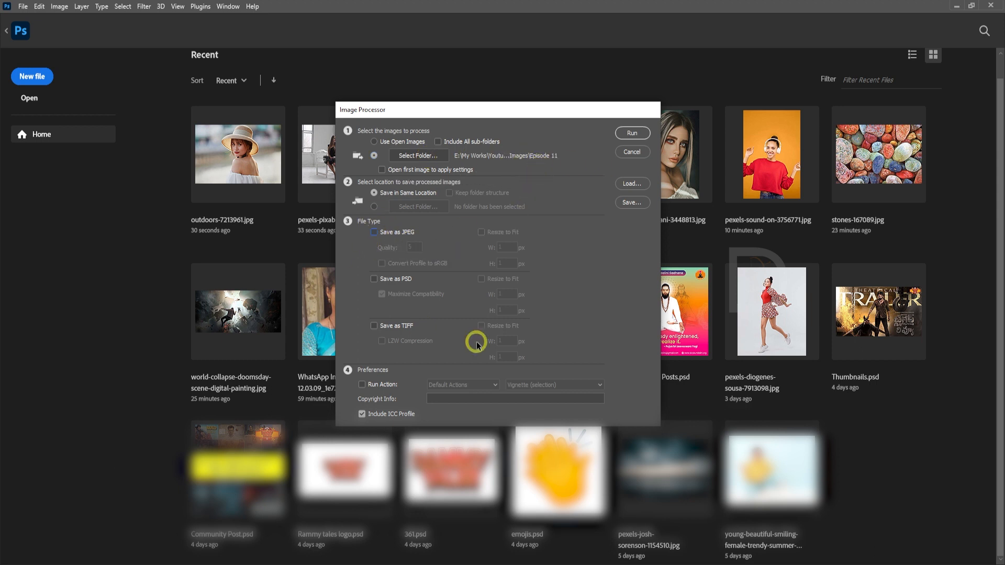
{"action": "left_click", "coordinate": [387, 232]}
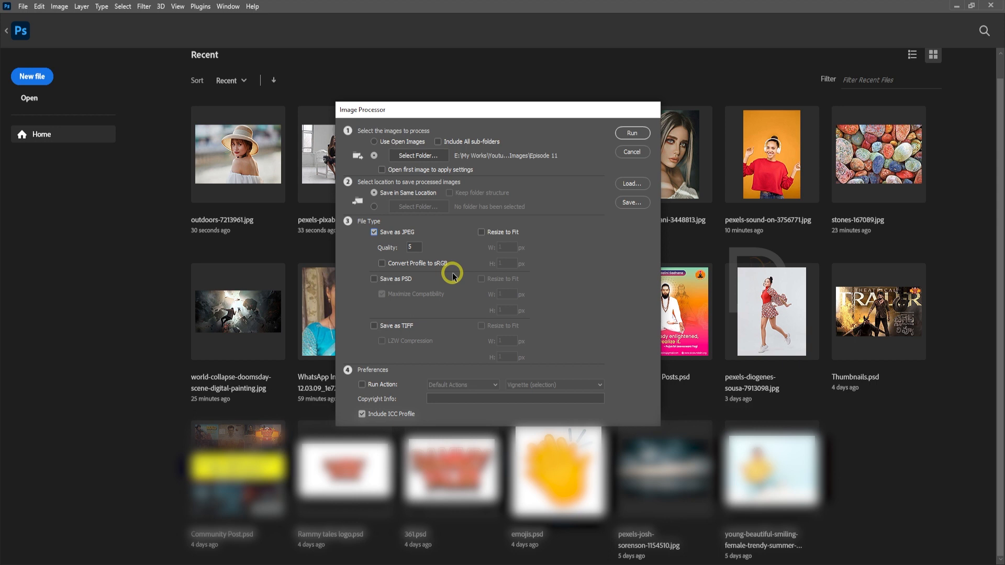
{"action": "left_click", "coordinate": [388, 278]}
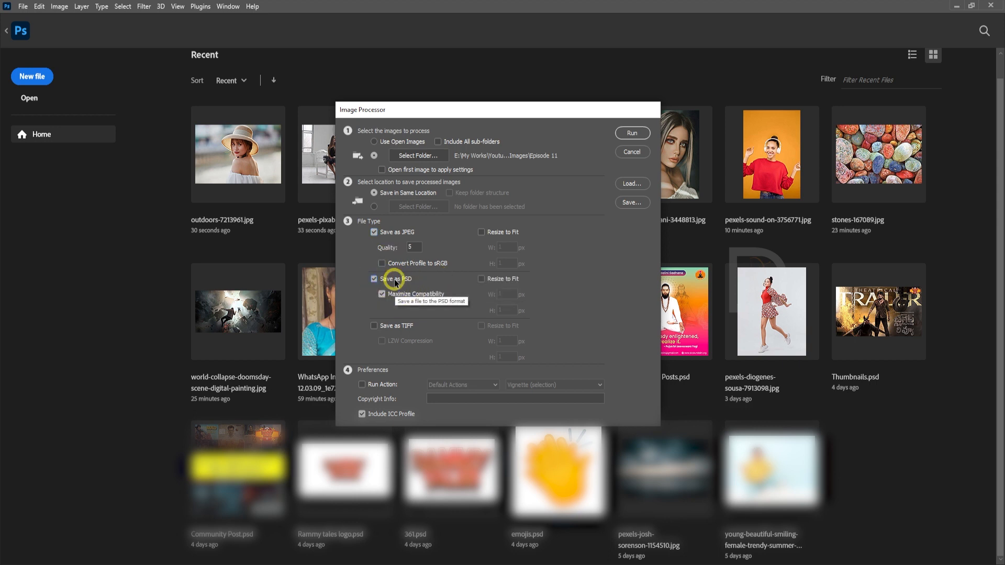
{"action": "left_click", "coordinate": [386, 234]}
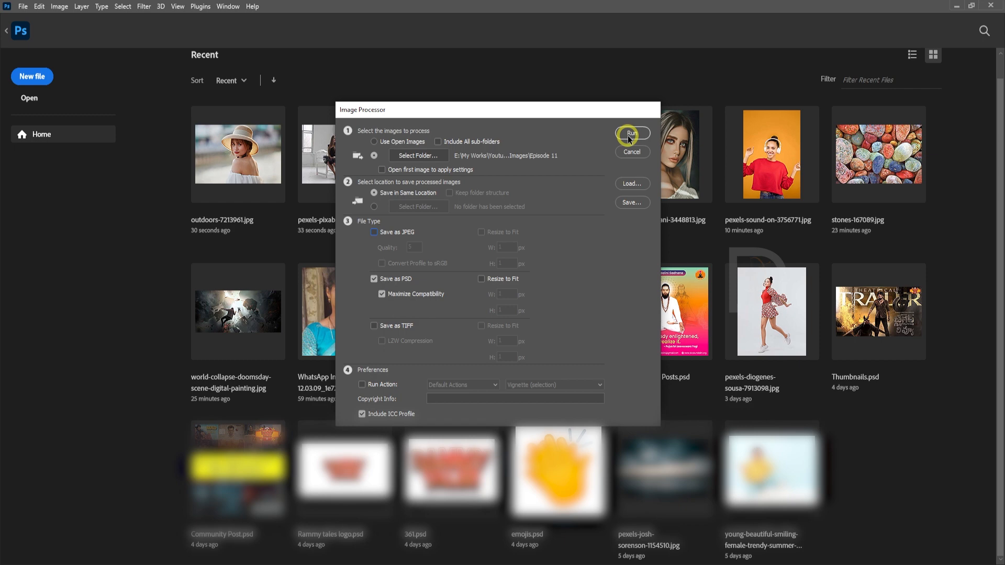
Create a folder named New folder inside Episode 11 as the save location and run the Image Processor.
{"action": "left_click", "coordinate": [374, 206]}
{"action": "left_click", "coordinate": [428, 207]}
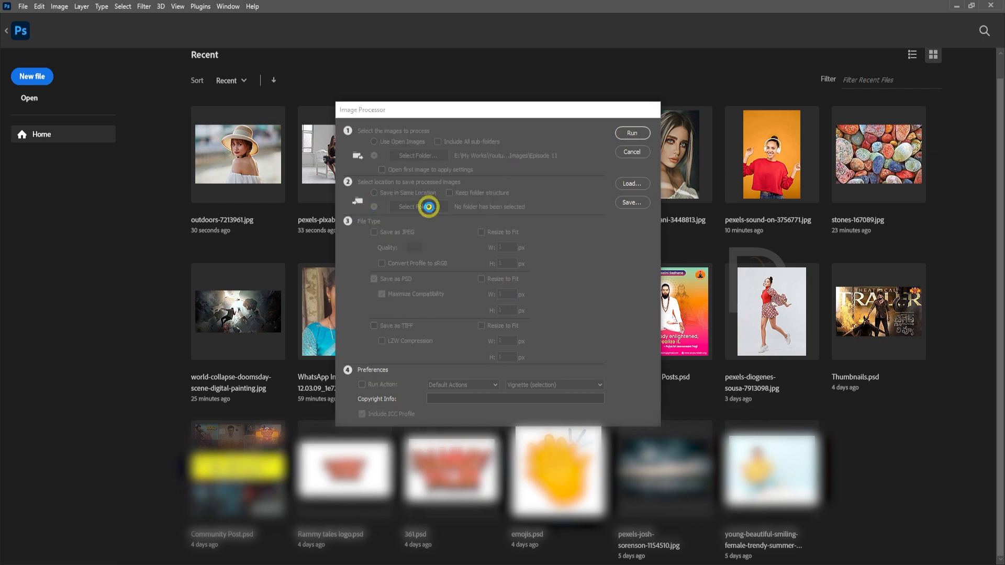
{"action": "left_click", "coordinate": [132, 88]}
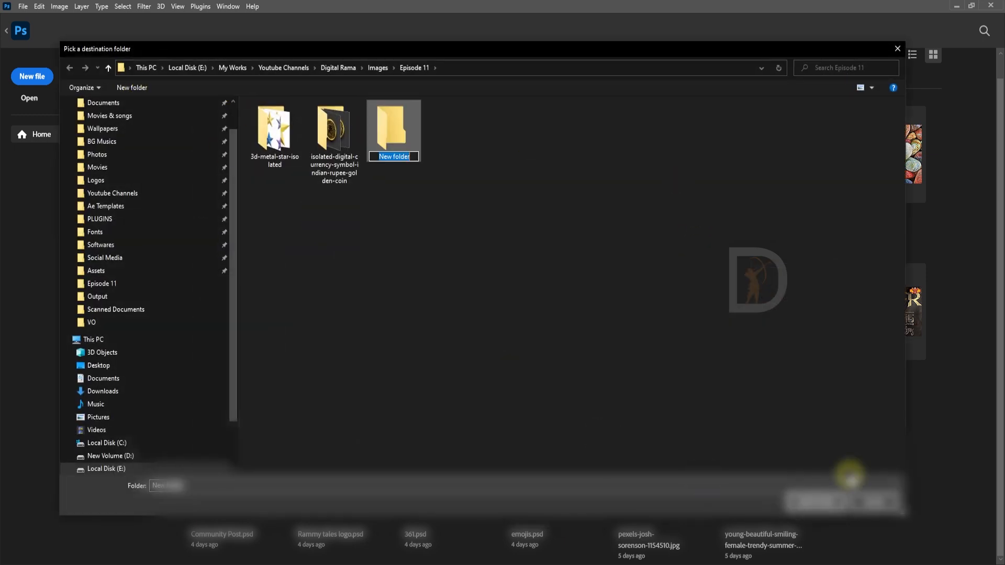
{"action": "left_click", "coordinate": [406, 124]}
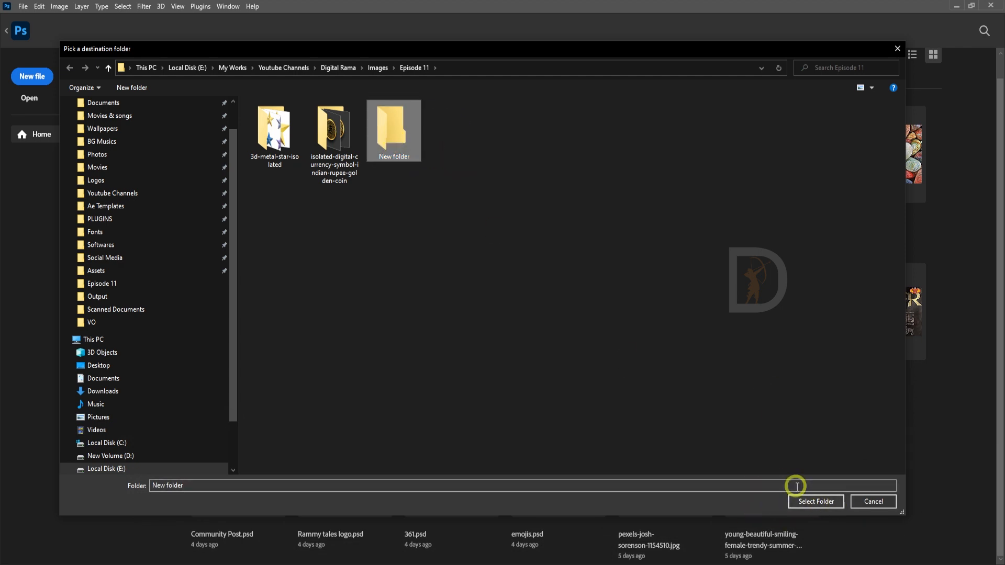
{"action": "left_click", "coordinate": [802, 500]}
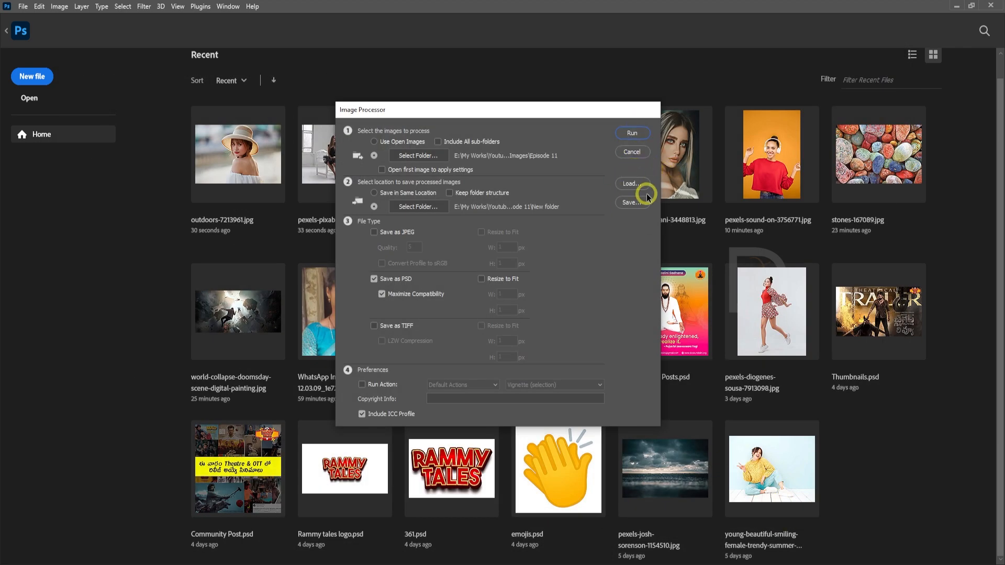
{"action": "left_click", "coordinate": [631, 132]}
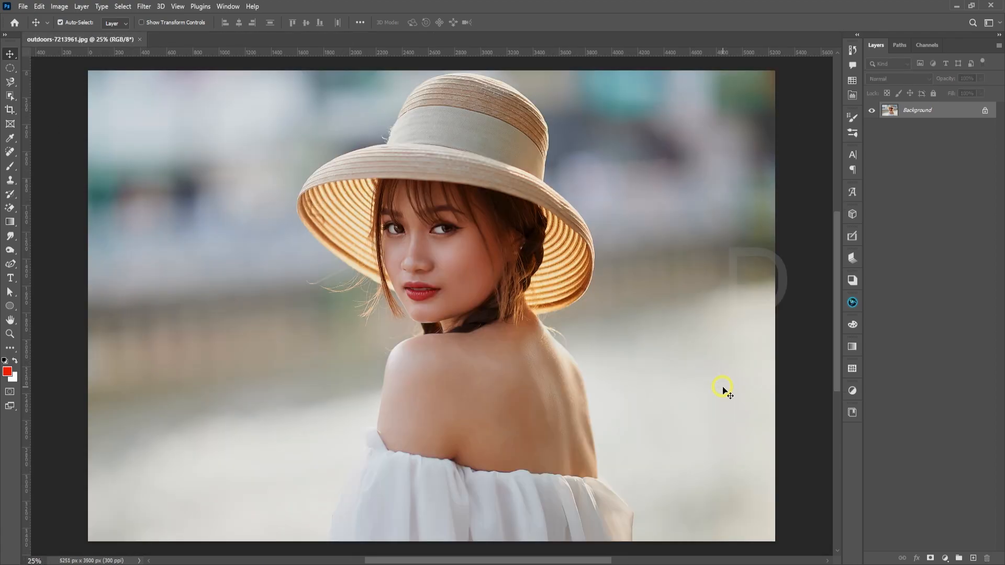
Switch to File Explorer, open the PSD folder inside Episode 11's New folder, and examine the converted files as refreshed large thumbnails.
{"action": "mouse_move", "coordinate": [185, 563]}
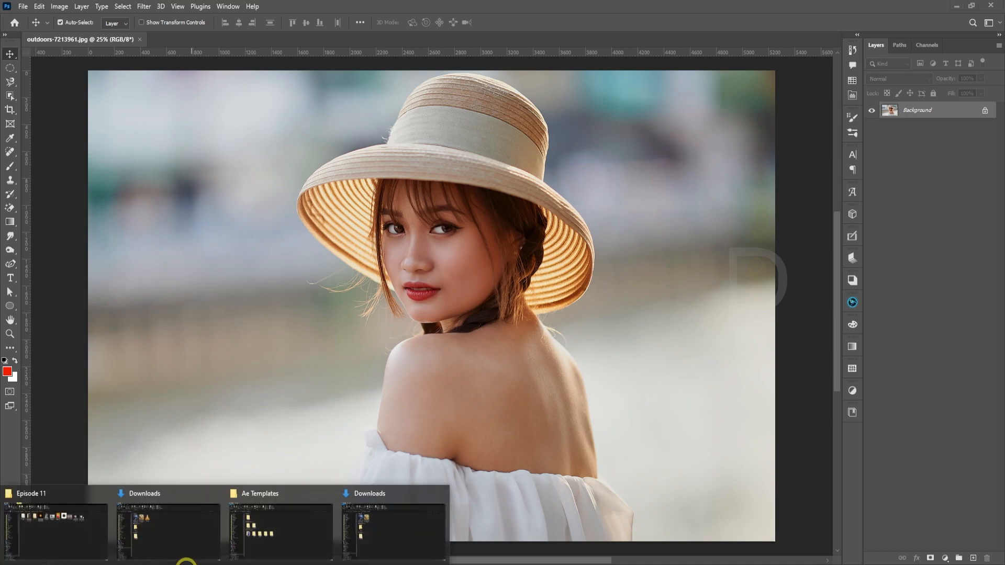
{"action": "left_click", "coordinate": [89, 536]}
{"action": "double_click", "coordinate": [302, 145]}
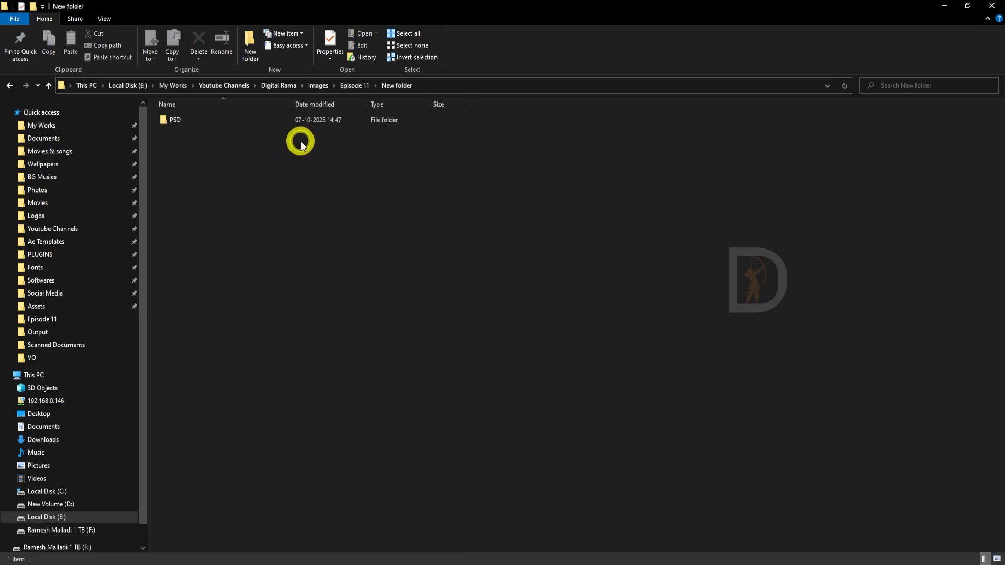
{"action": "double_click", "coordinate": [175, 119]}
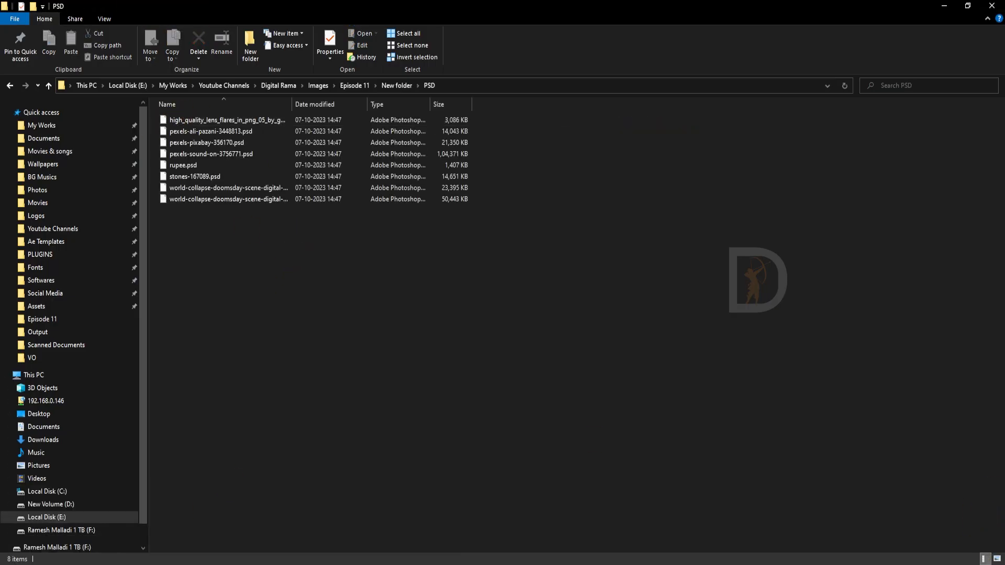
{"action": "left_click", "coordinate": [996, 558]}
{"action": "right_click", "coordinate": [516, 270]}
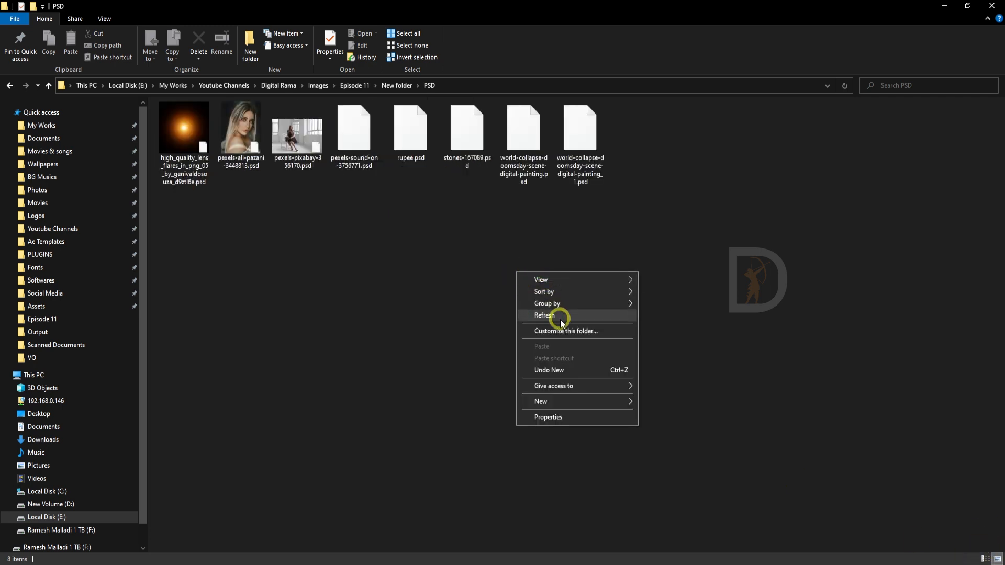
{"action": "left_click", "coordinate": [561, 320]}
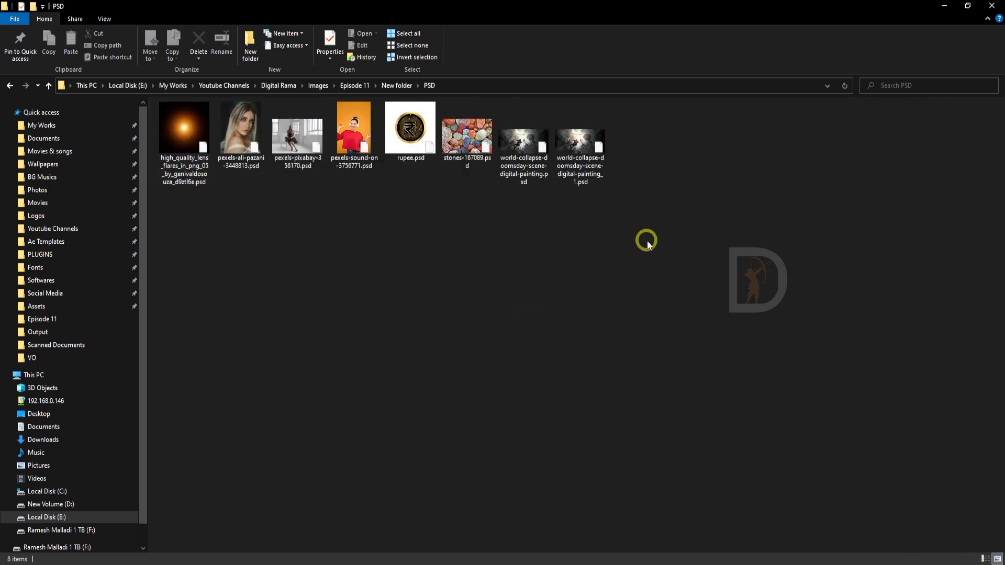